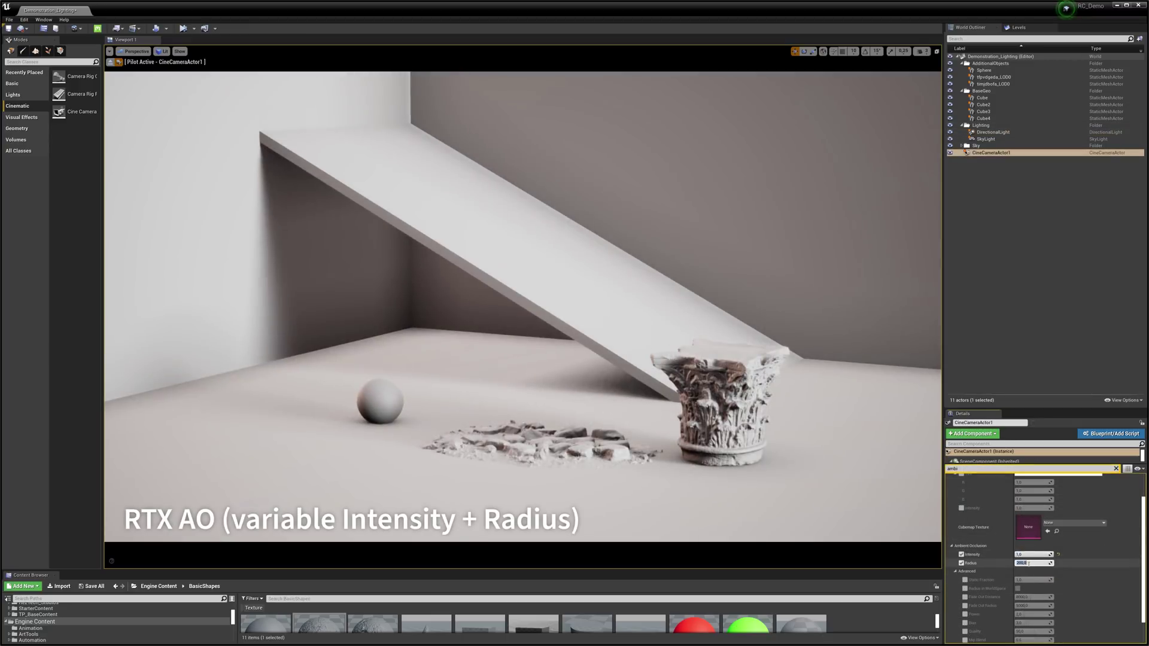
- Set the cine camera's ambient occlusion radius to 5 and to 500 to compare the effect
{"action": "type", "text": "5"}
{"action": "key", "text": "Return"}
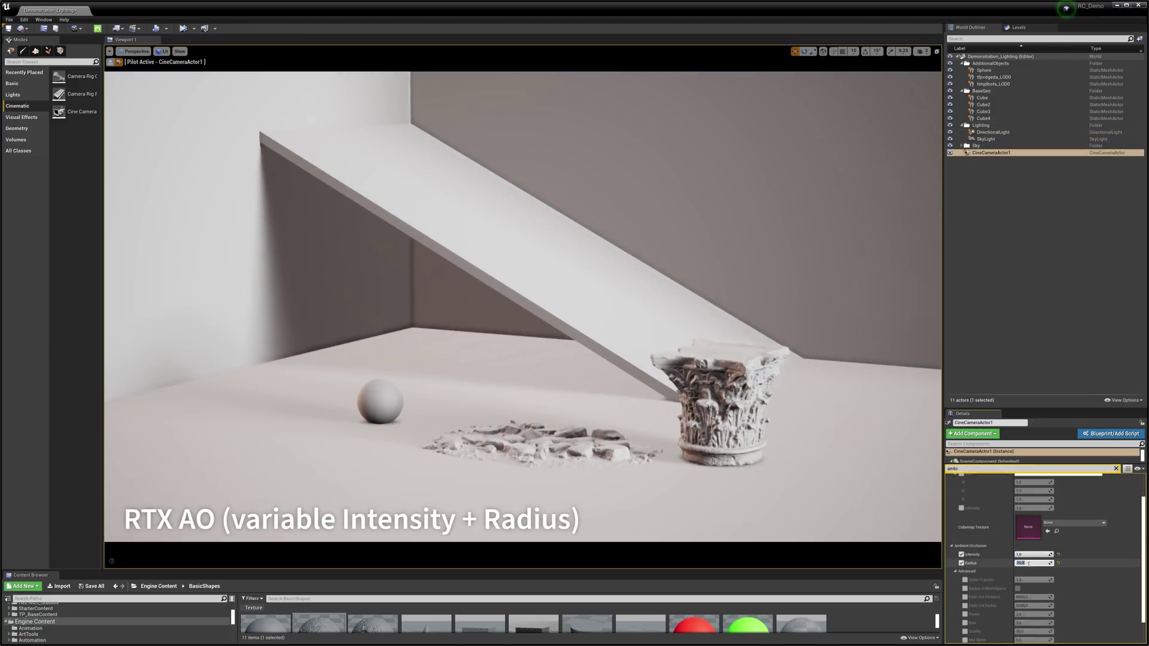
{"action": "type", "text": "500"}
{"action": "key", "text": "Return"}
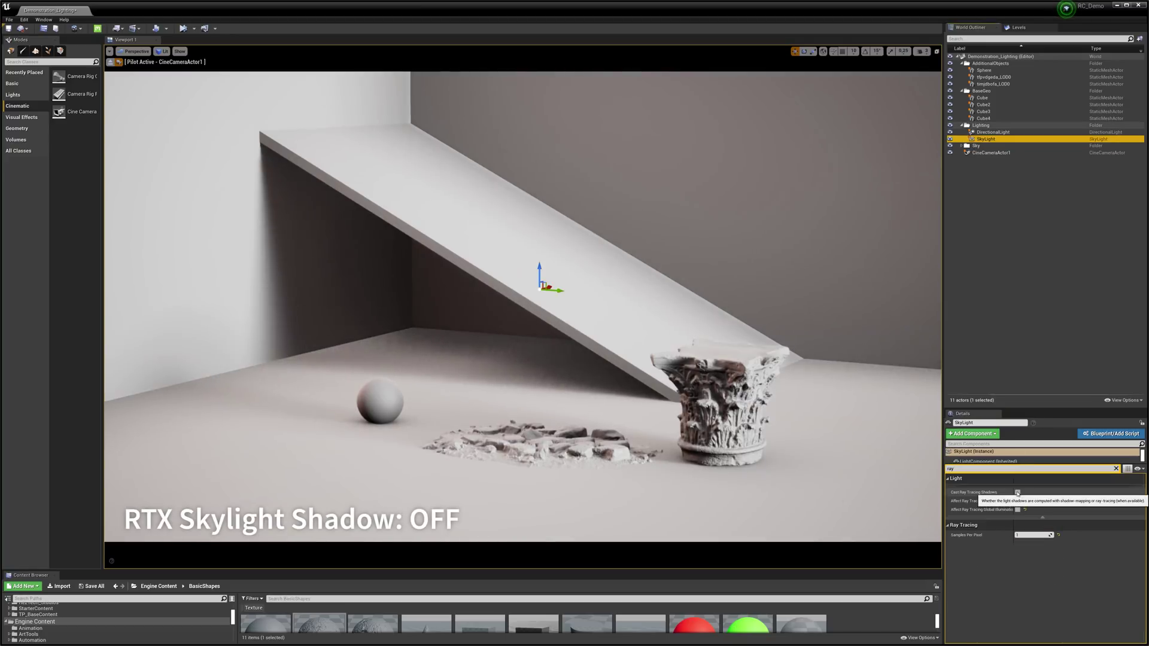
- Enable Cast Ray Tracing Shadows on the SkyLight, toggling it off and on to compare the shading
{"action": "left_click", "coordinate": [1017, 492]}
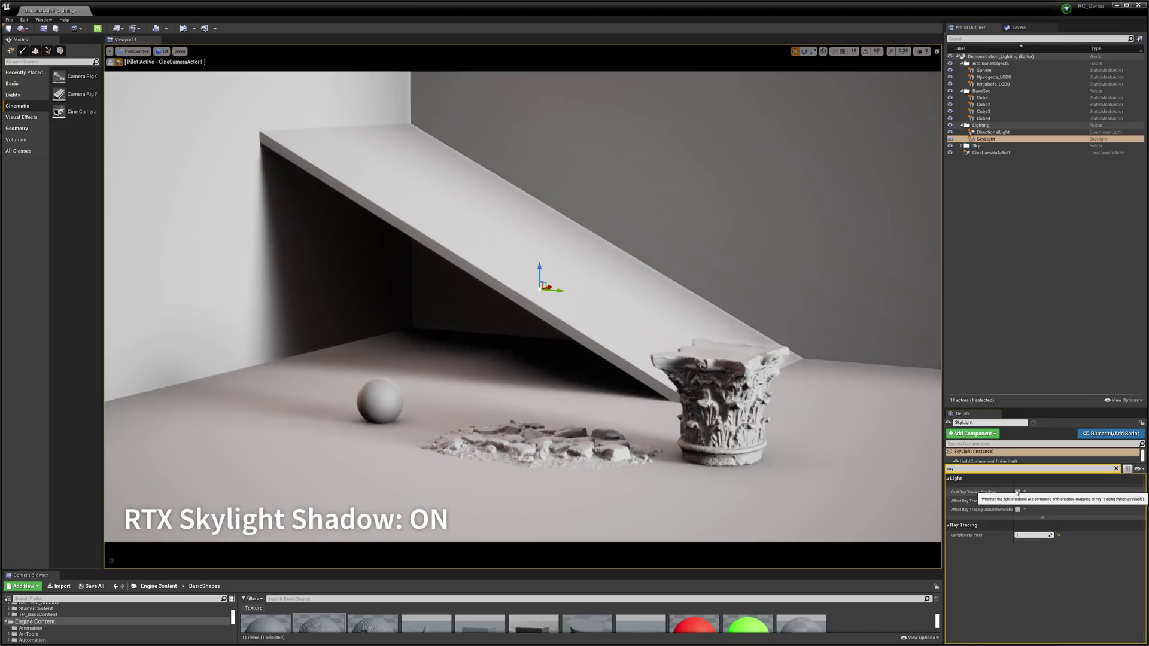
{"action": "left_click", "coordinate": [1017, 492]}
{"action": "left_click", "coordinate": [1017, 492]}
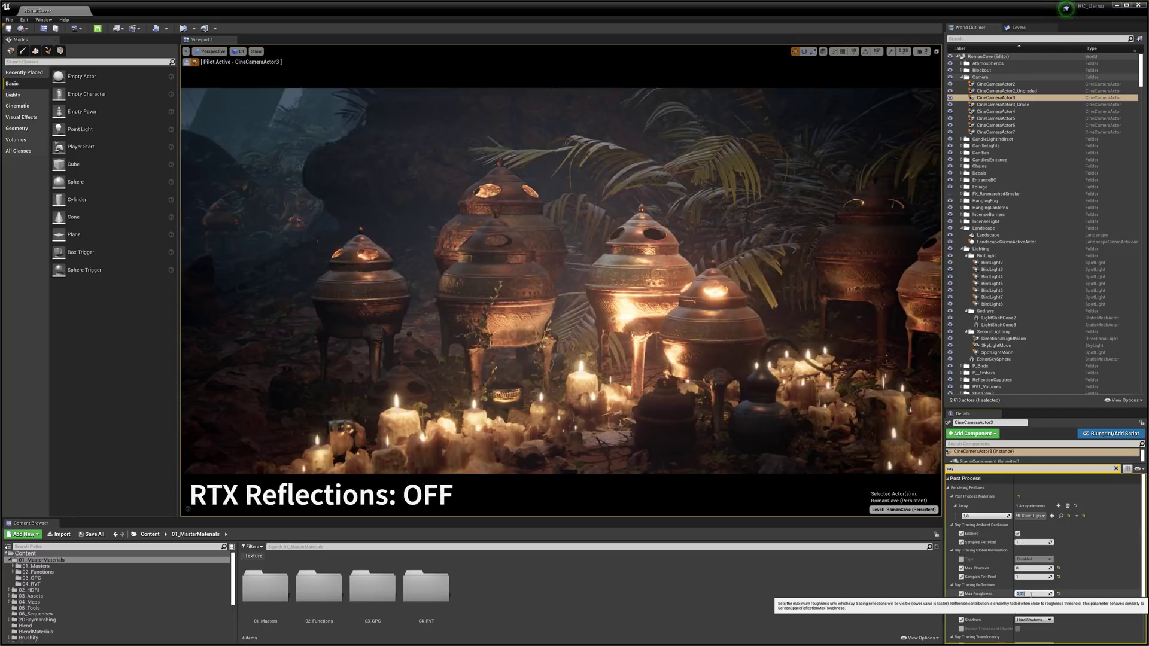
- Compare ray-traced reflections off and on by changing the Ray Tracing Reflections Max Roughness of CineCameraActor6
{"action": "left_click", "coordinate": [1017, 551]}
{"action": "left_click", "coordinate": [1017, 551]}
{"action": "left_click", "coordinate": [1017, 551]}
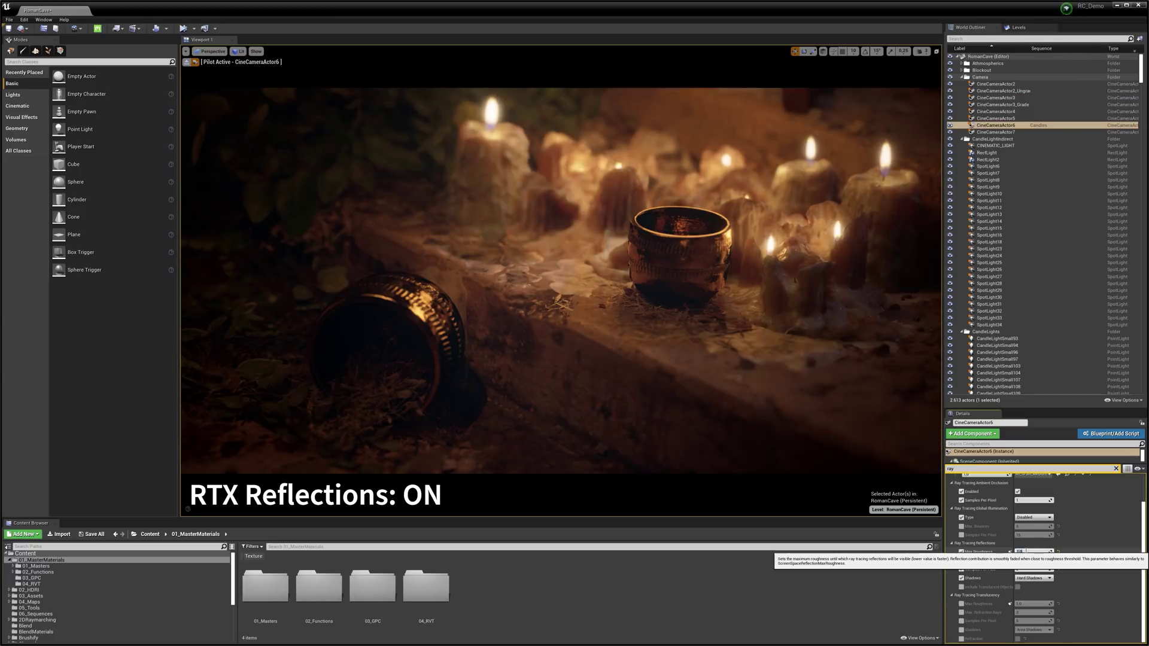
{"action": "left_click", "coordinate": [1017, 551]}
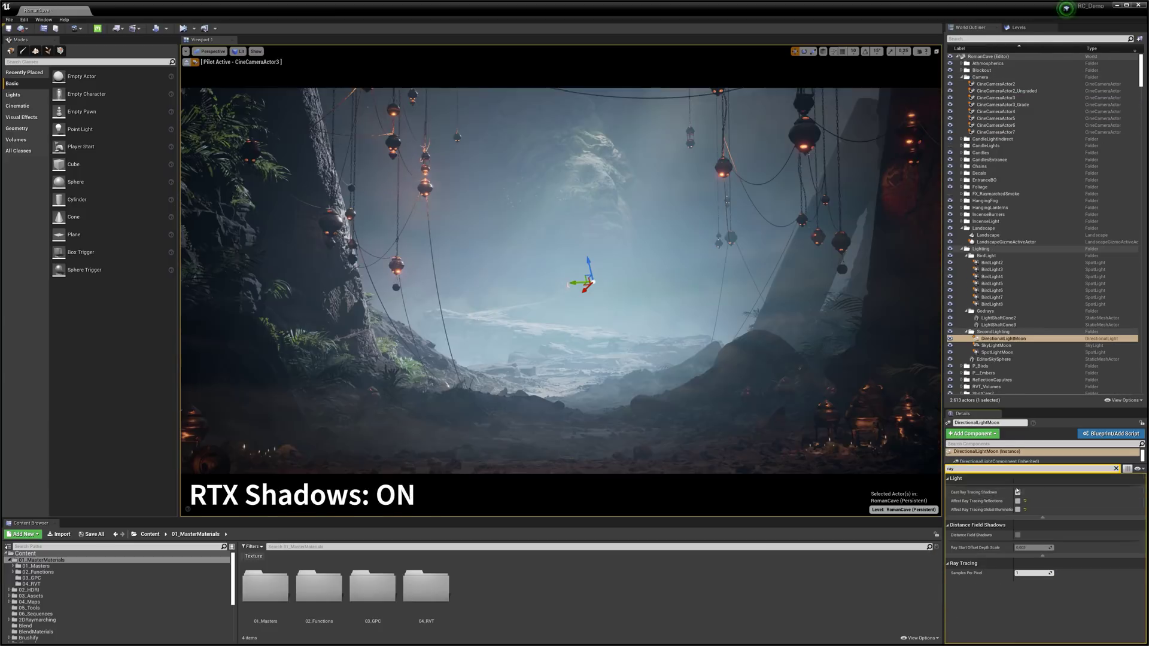
- Toggle Cast Ray Tracing Shadows for the DirectionalLightMoon actor
{"action": "left_click", "coordinate": [1017, 492]}
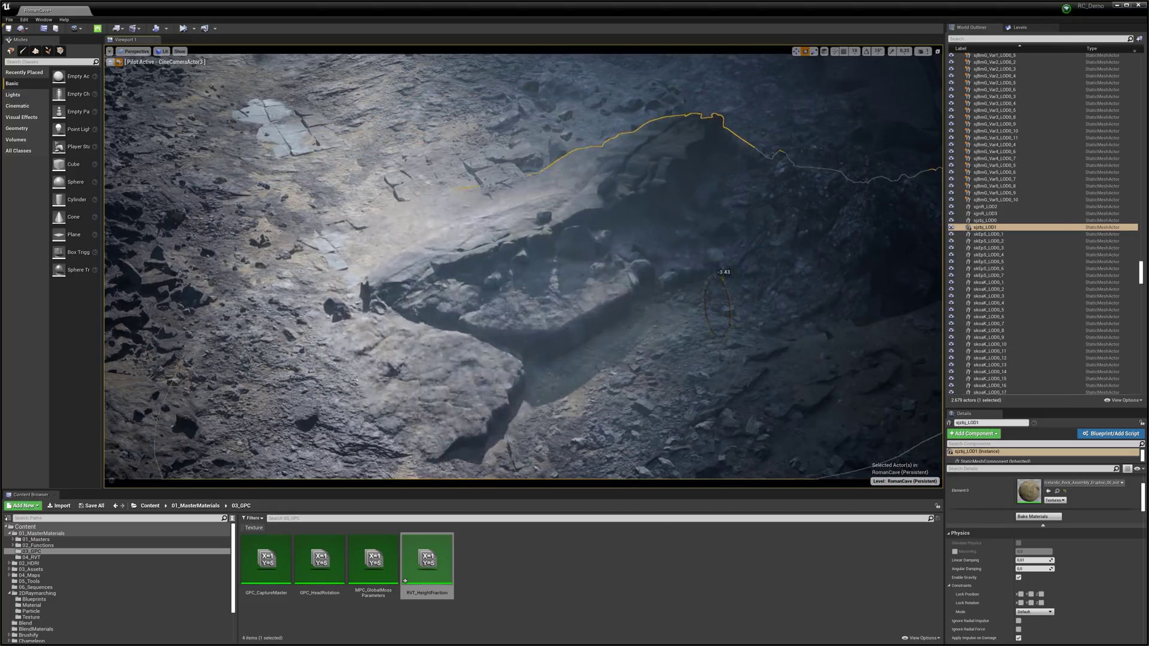
{"action": "key", "text": "w"}
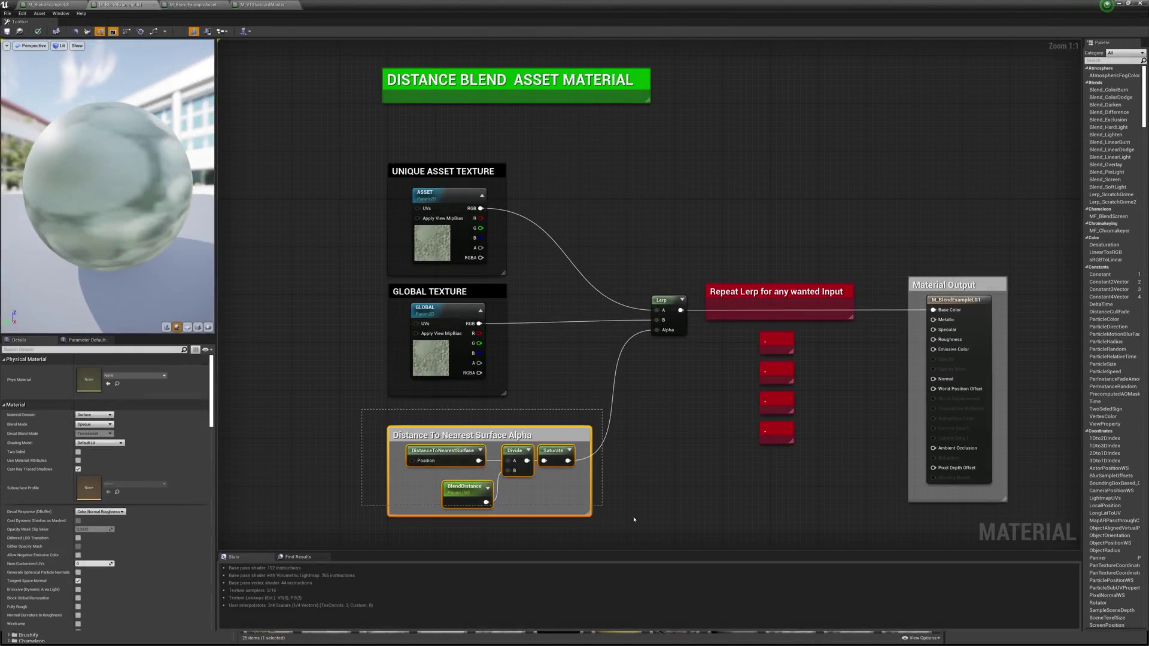
- Examine the Distance Blend Asset Material graph, from the nearest-surface alpha through the Lerp to the material output
{"action": "left_click_drag", "start_coordinate": [634, 519], "coordinate": [673, 539]}
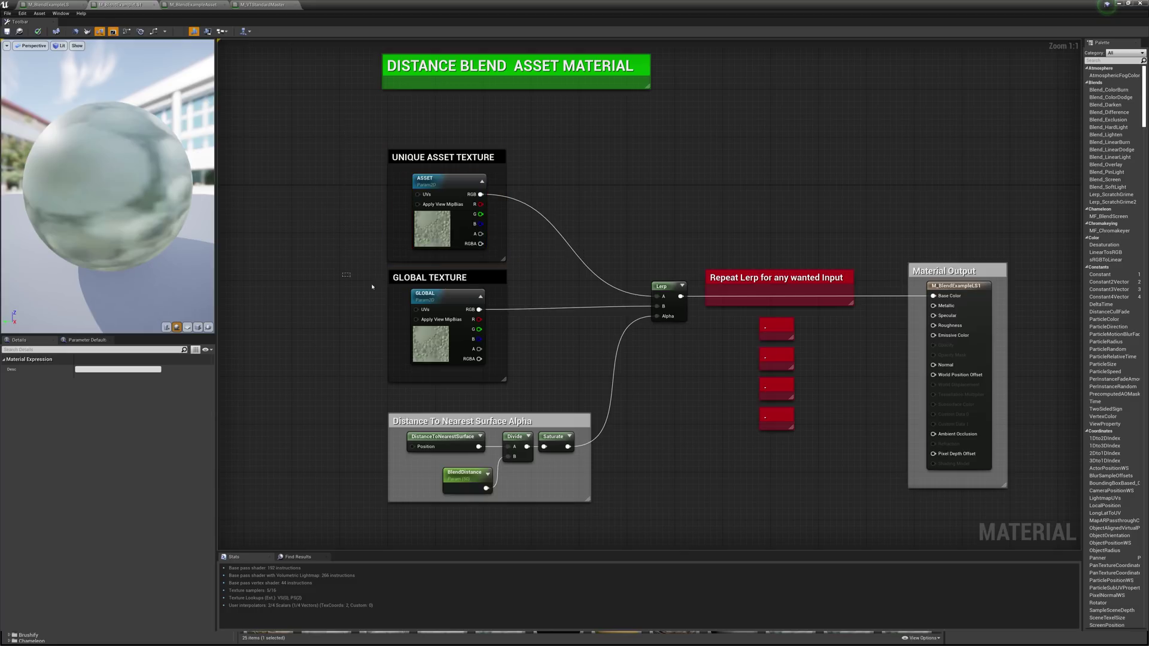
{"action": "left_click", "coordinate": [891, 294]}
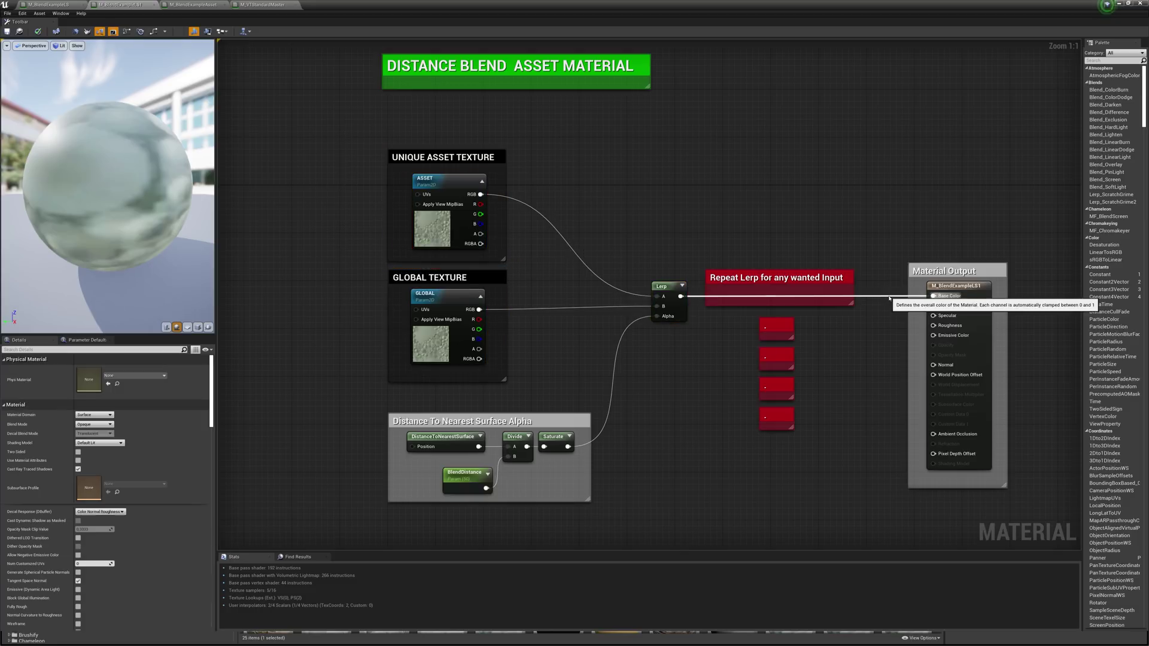
{"action": "left_click", "coordinate": [823, 277]}
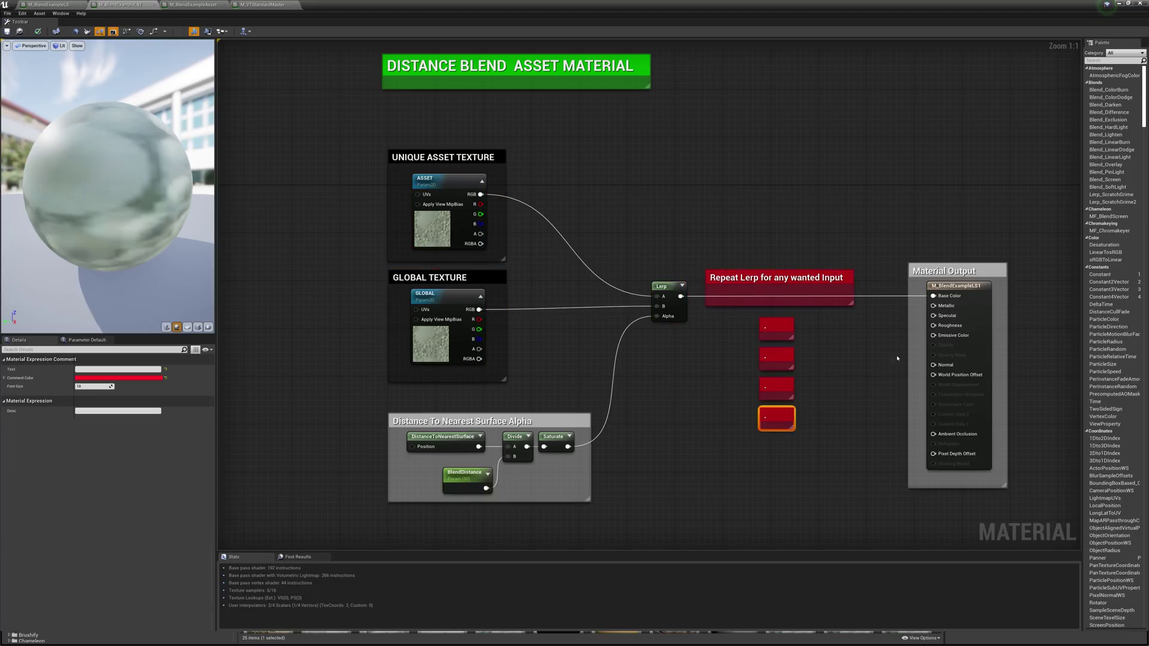
{"action": "left_click", "coordinate": [946, 338]}
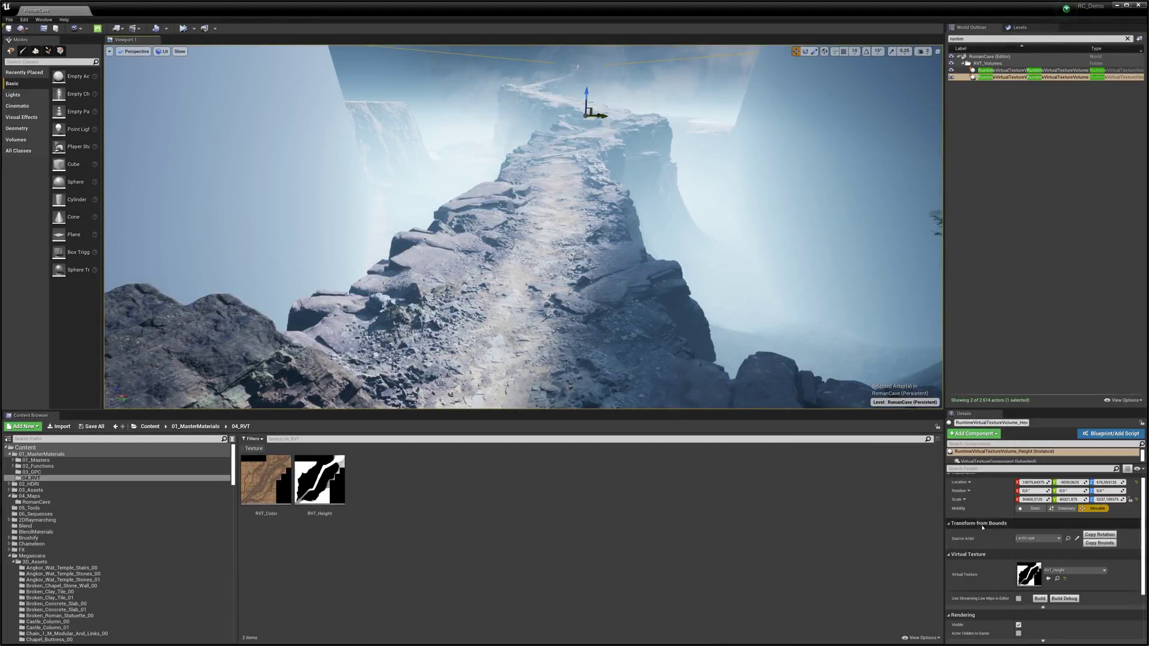
- Review the height Runtime Virtual Texture volume's details and open the RVT_Height and RVT_Color assets
{"action": "scroll", "coordinate": [971, 528], "scroll_direction": "down", "scroll_amount": 2}
{"action": "scroll", "coordinate": [962, 533], "scroll_direction": "up", "scroll_amount": 3}
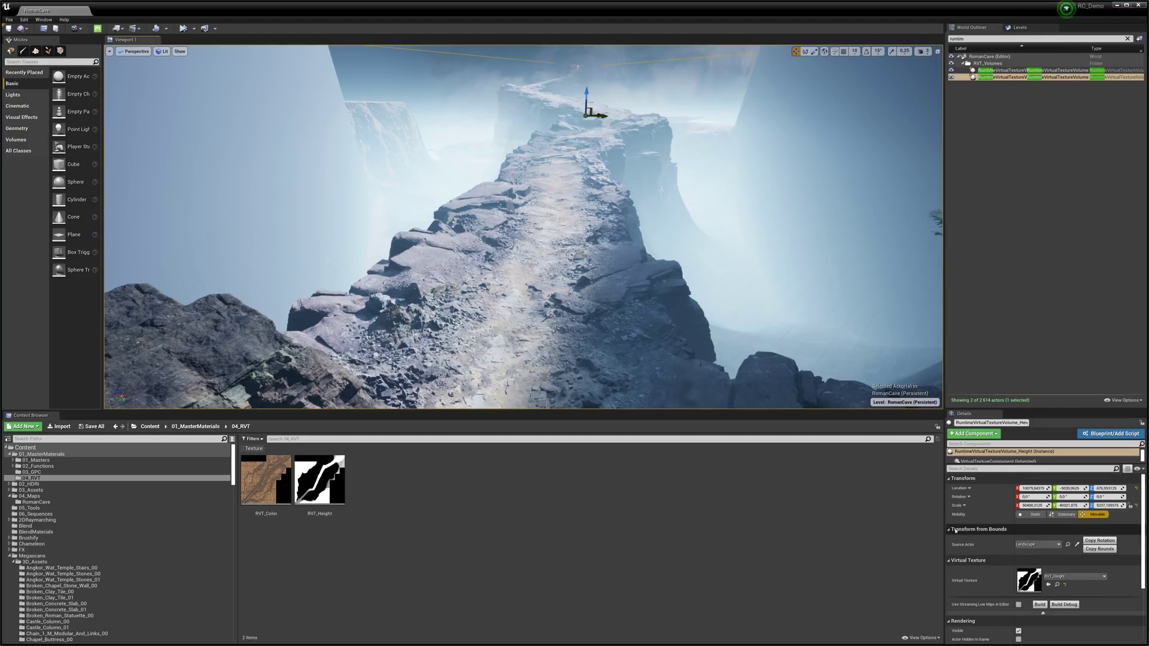
{"action": "double_click", "coordinate": [323, 479]}
{"action": "left_click_drag", "start_coordinate": [609, 5], "coordinate": [613, 202]}
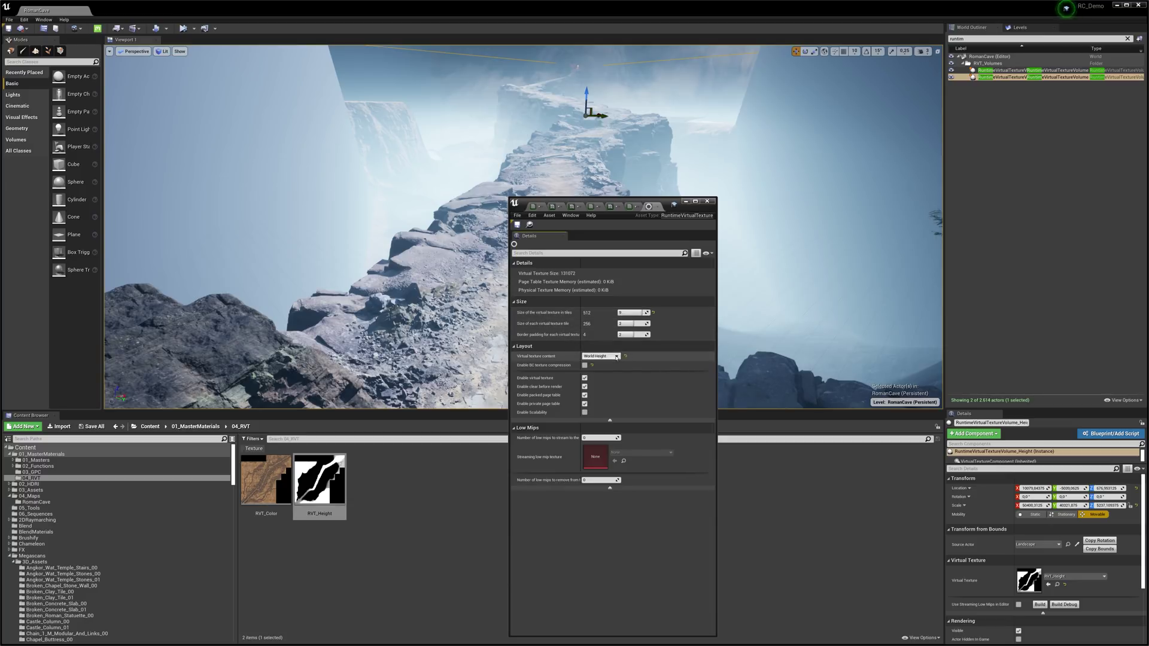
{"action": "double_click", "coordinate": [271, 475]}
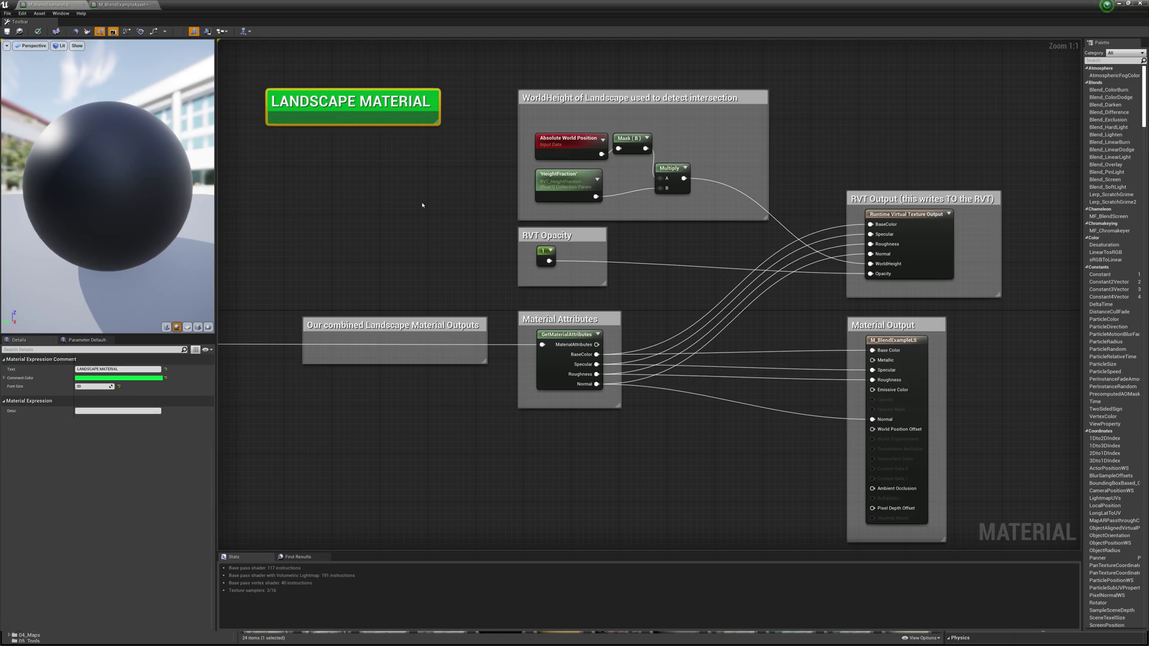
- Examine the landscape material's virtual texture output and the asset material's RVT sample, world-height mask and Lerp nodes
{"action": "left_click", "coordinate": [270, 281]}
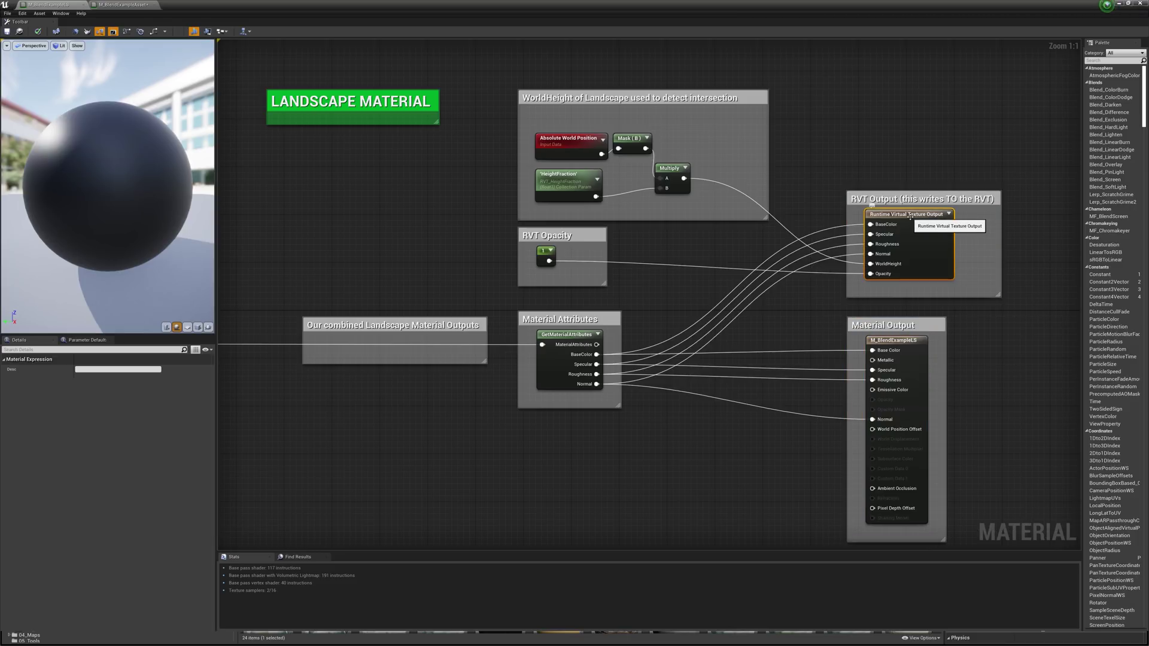
{"action": "left_click_drag", "start_coordinate": [179, 66], "coordinate": [413, 140]}
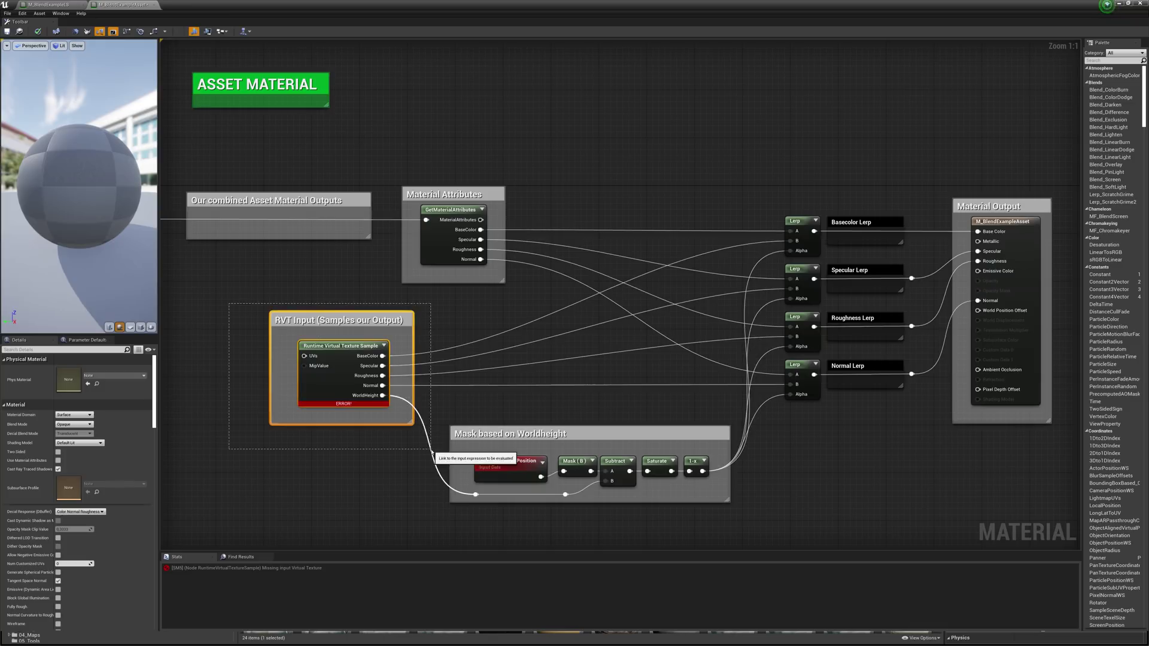
{"action": "left_click_drag", "start_coordinate": [431, 449], "coordinate": [431, 449]}
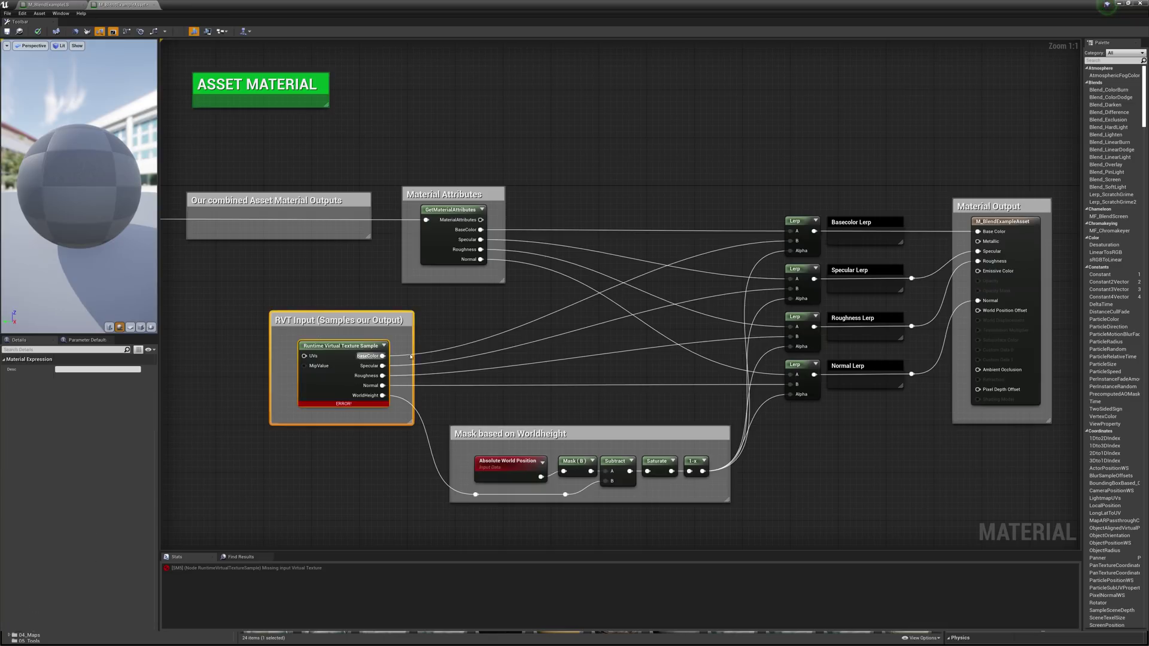
{"action": "left_click_drag", "start_coordinate": [449, 408], "coordinate": [749, 510]}
{"action": "left_click_drag", "start_coordinate": [761, 205], "coordinate": [817, 254]}
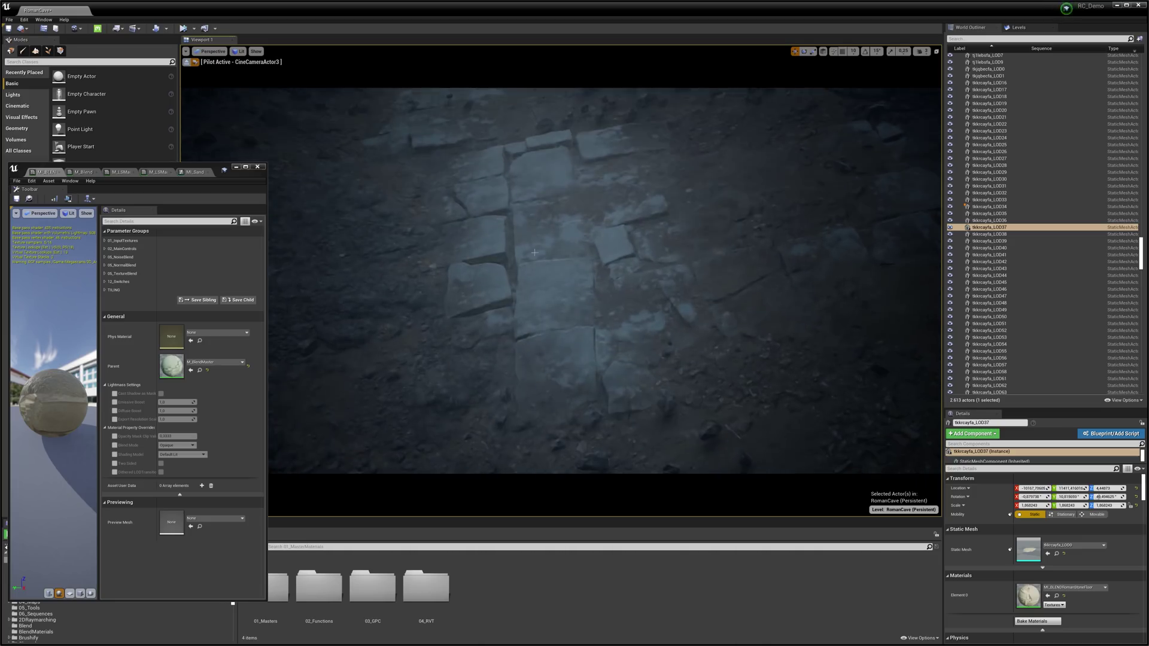
- Tune the blend parameters in the floor stone's material instance, setting one to 1,5 and lowering another
{"action": "left_click", "coordinate": [558, 245]}
{"action": "left_click", "coordinate": [105, 273]}
{"action": "left_click", "coordinate": [174, 290]}
{"action": "left_click", "coordinate": [104, 273]}
{"action": "left_click", "coordinate": [105, 257]}
{"action": "left_click", "coordinate": [171, 275]}
{"action": "type", "text": "1,5"}
{"action": "key", "text": "Return"}
{"action": "left_click_drag", "start_coordinate": [176, 300], "coordinate": [161, 299]}
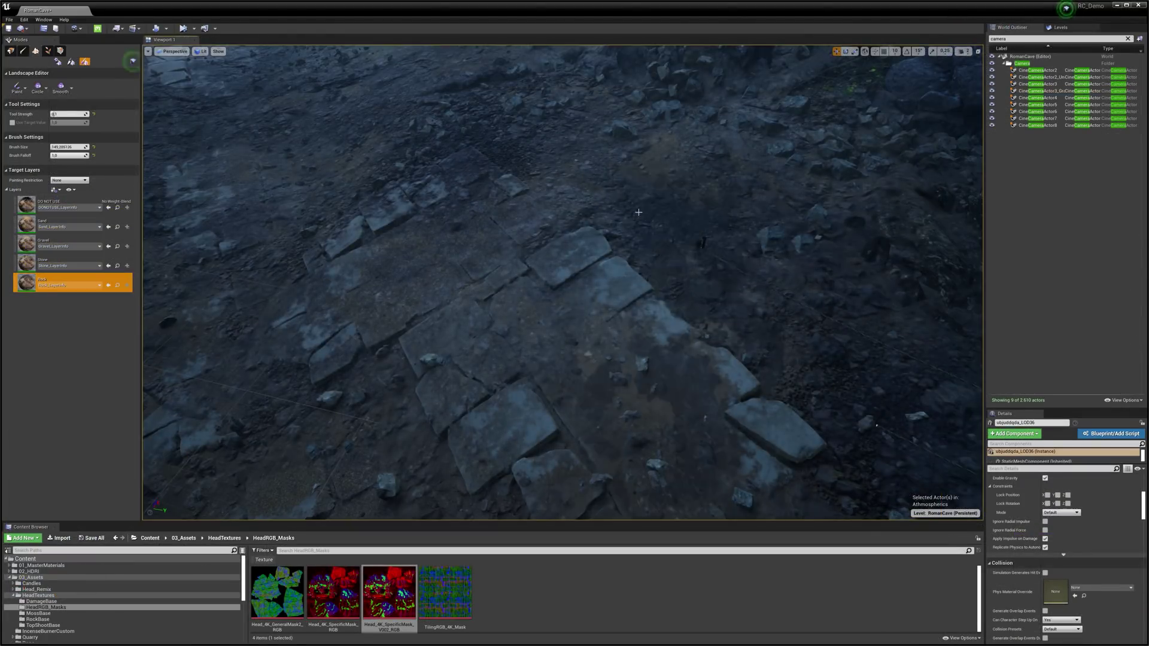
- Choose the Sand layer for landscape painting, and return to Place mode with the landscape selected
{"action": "left_click", "coordinate": [60, 224]}
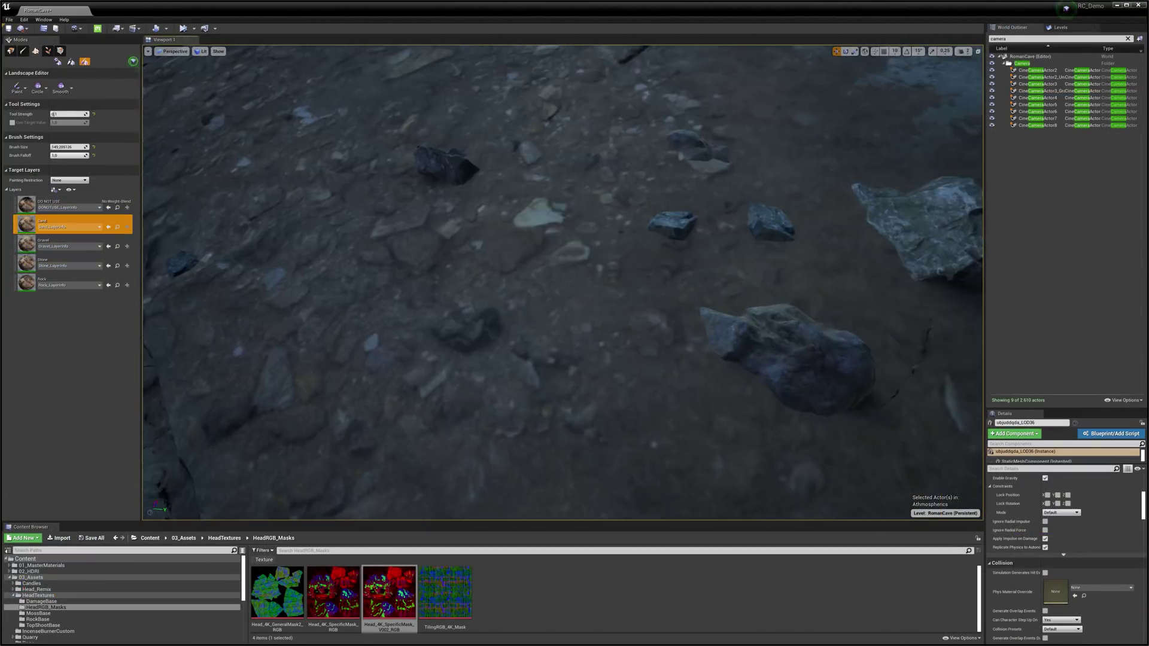
{"action": "key", "text": "shift+1"}
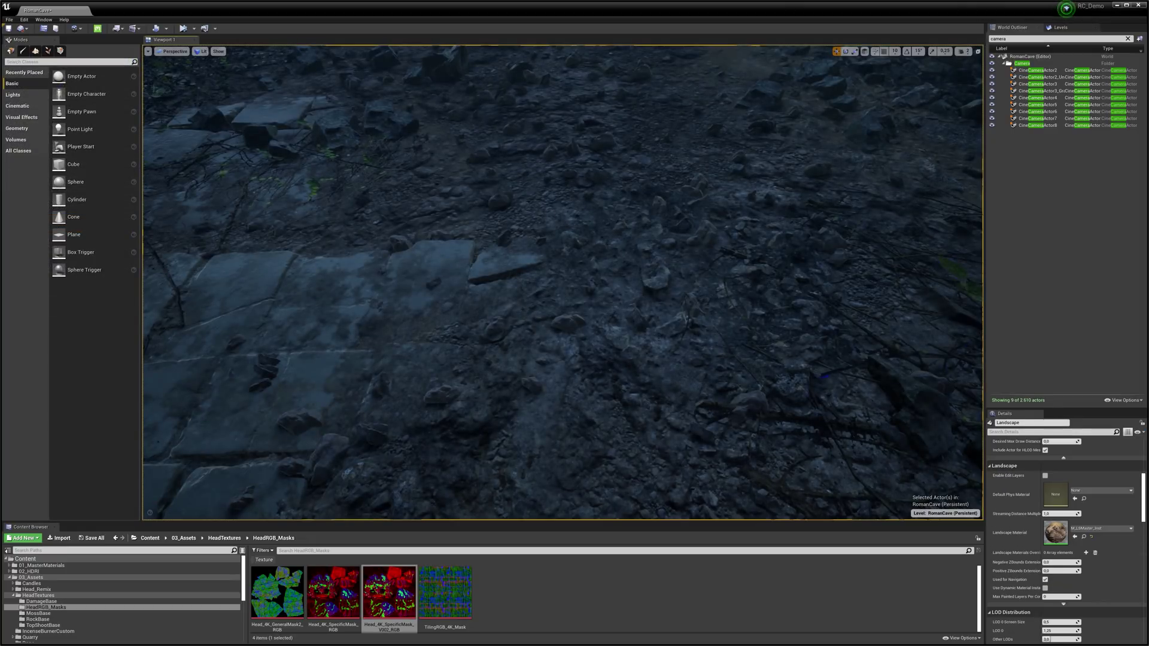
{"action": "left_click", "coordinate": [689, 291]}
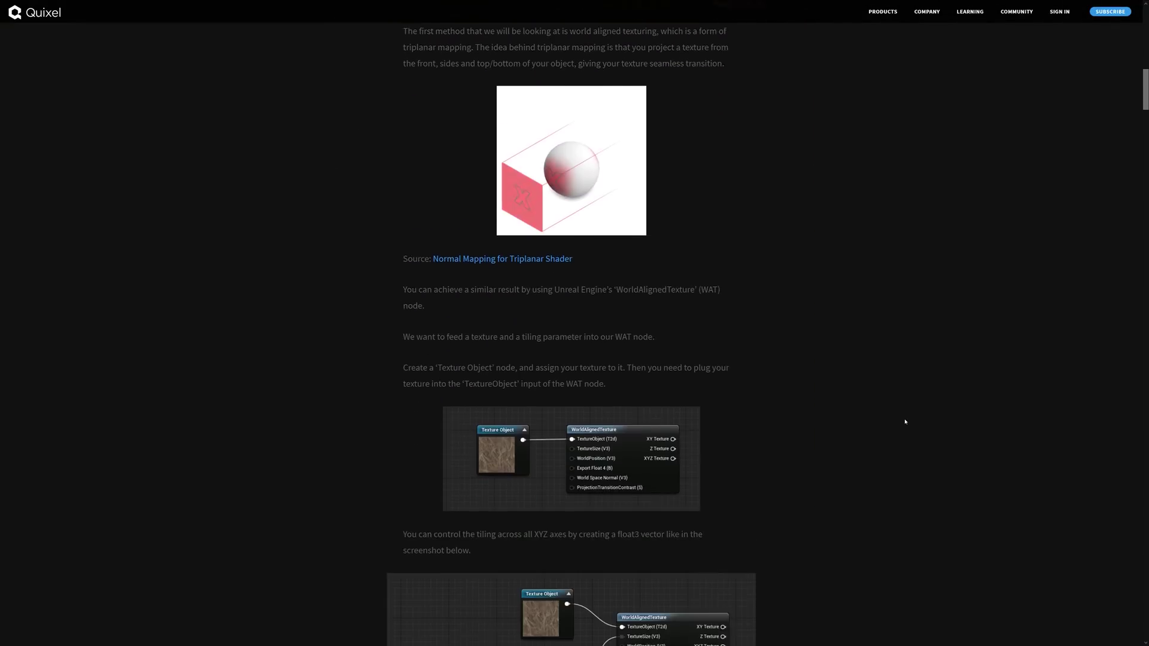
- Read the Quixel article's sections on world aligned texturing, pixel depth offset and distance field mesh blending
{"action": "scroll", "coordinate": [904, 422], "scroll_direction": "down", "scroll_amount": 20}
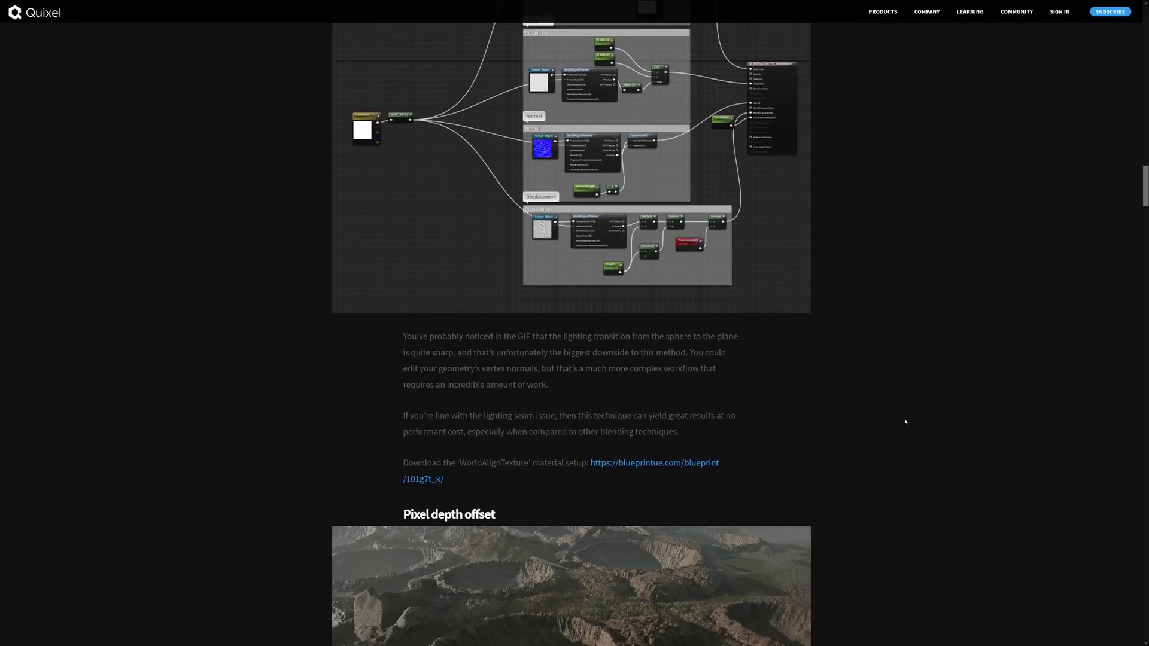
{"action": "scroll", "coordinate": [905, 421], "scroll_direction": "down", "scroll_amount": 20}
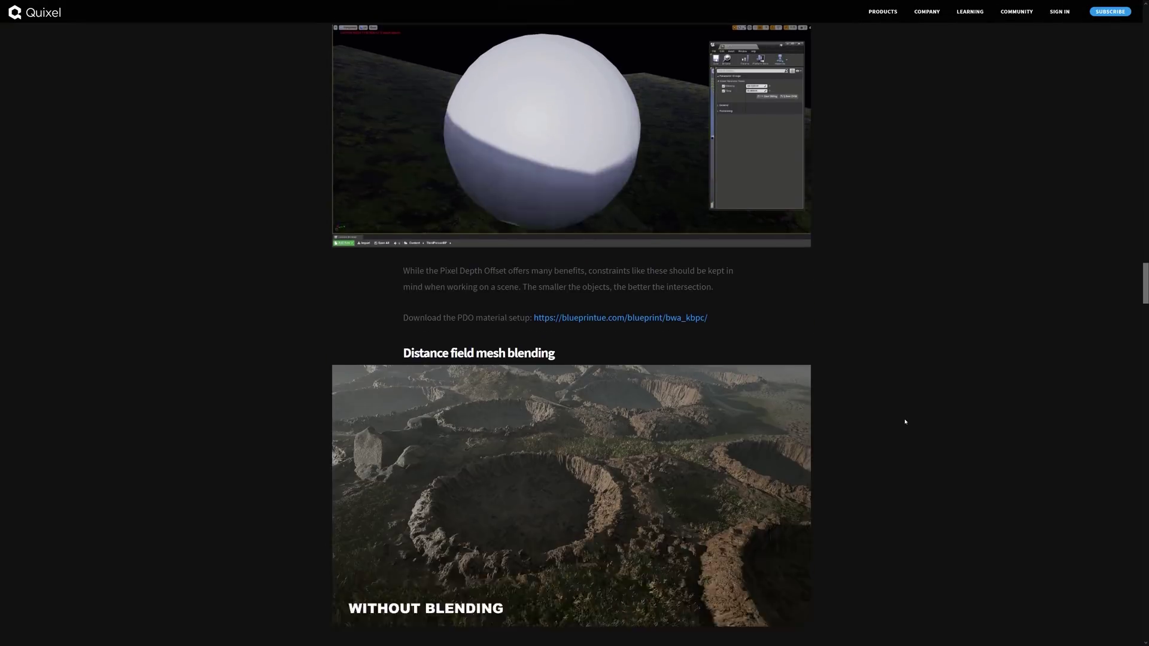
{"action": "scroll", "coordinate": [904, 422], "scroll_direction": "down", "scroll_amount": 20}
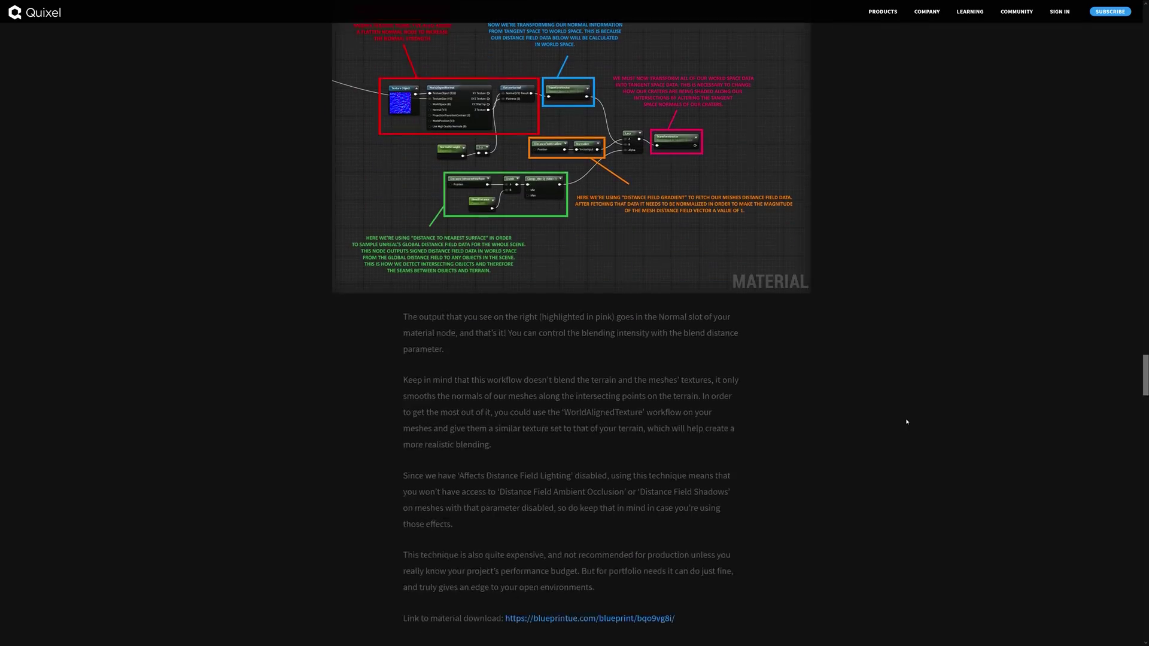
{"action": "scroll", "coordinate": [906, 422], "scroll_direction": "down", "scroll_amount": 20}
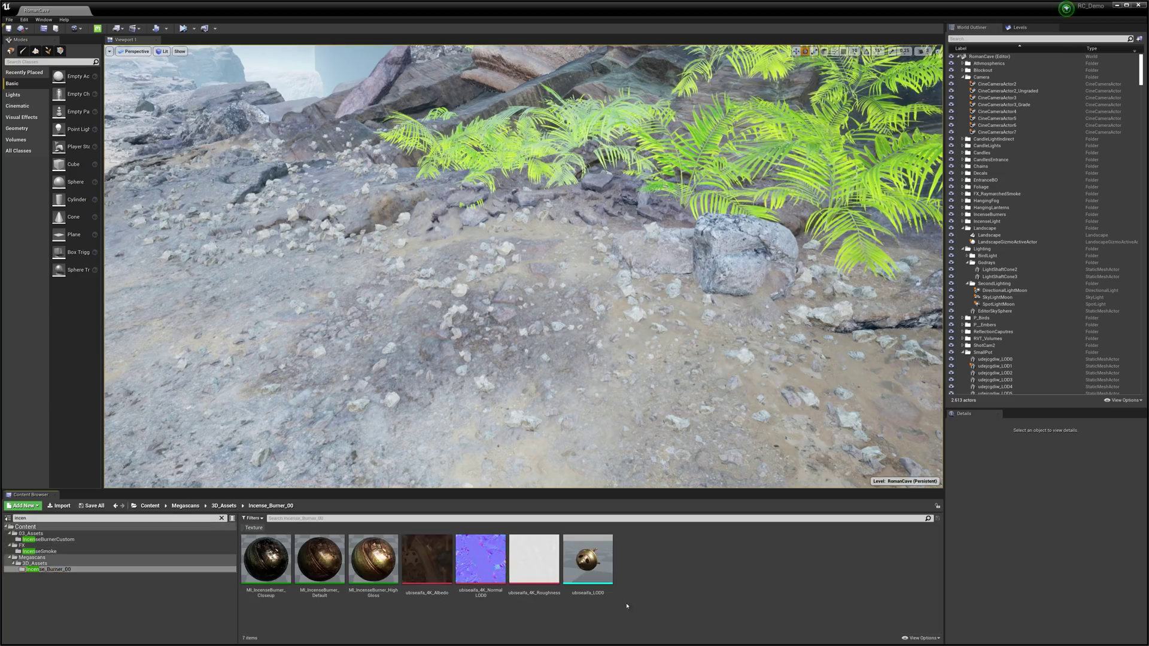
- Place the incense burner mesh from the Incense_Burner_00 folder on the ground in front of the ferns
{"action": "left_click_drag", "start_coordinate": [608, 597], "coordinate": [646, 311]}
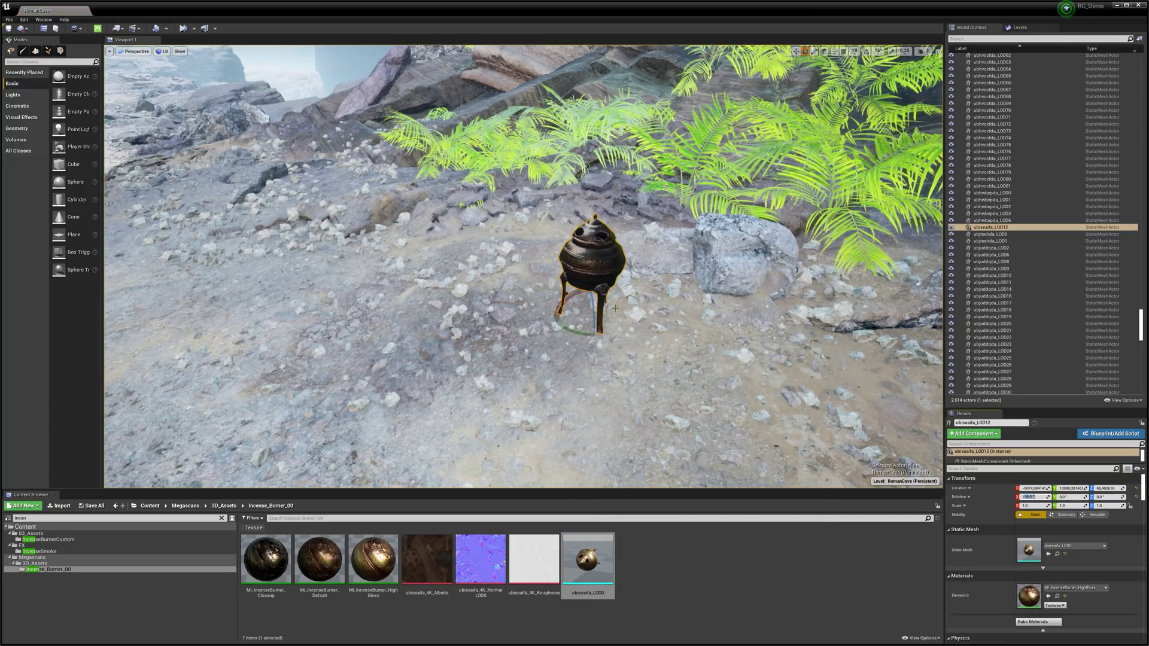
{"action": "right_click_drag", "start_coordinate": [617, 318], "coordinate": [603, 324]}
{"action": "key", "text": "w"}
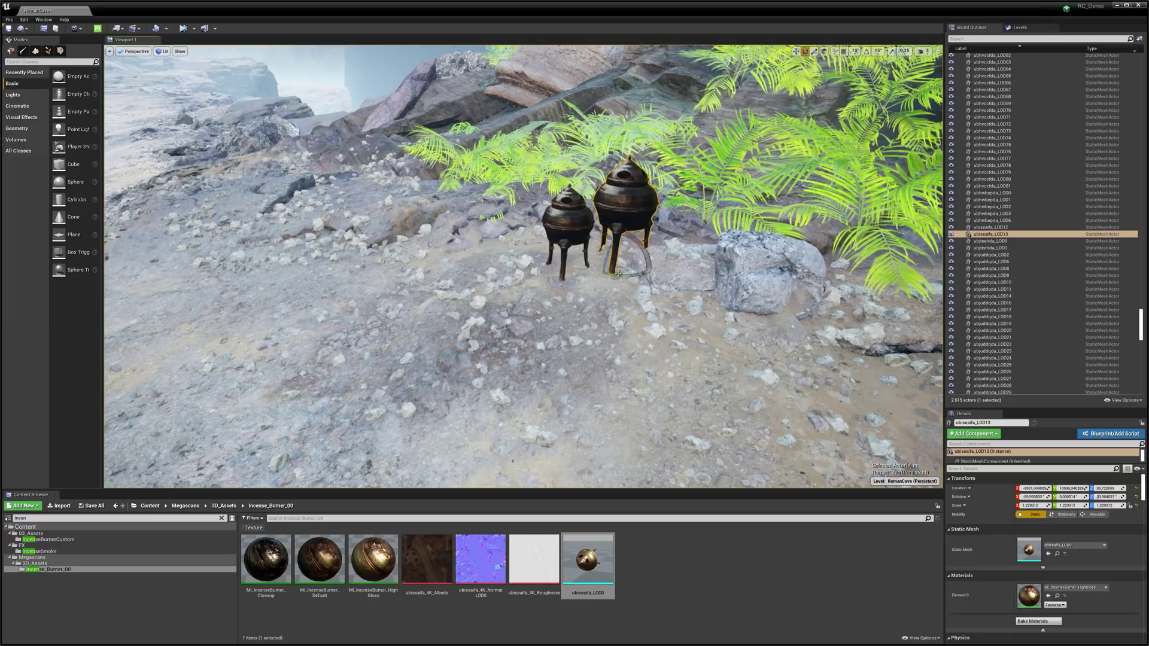
- Add an incense burner lying on its side before the standing pair, undo its last transform, and position another burner beside it
{"action": "left_click_drag", "start_coordinate": [587, 559], "coordinate": [570, 298]}
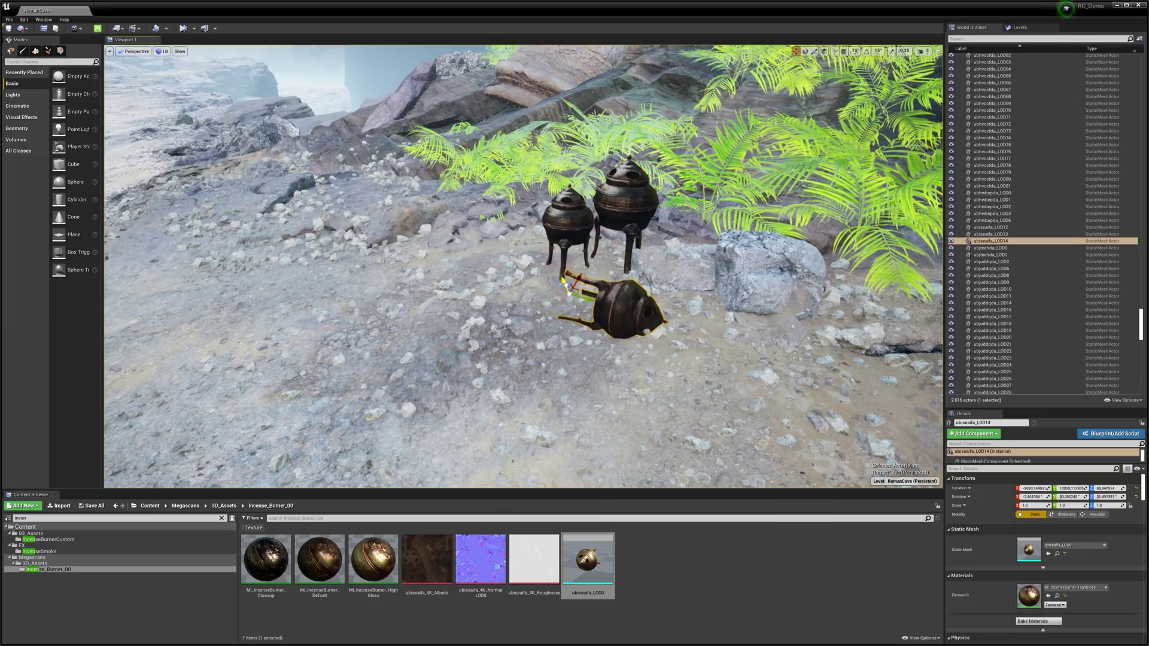
{"action": "key", "text": "ctrl+z"}
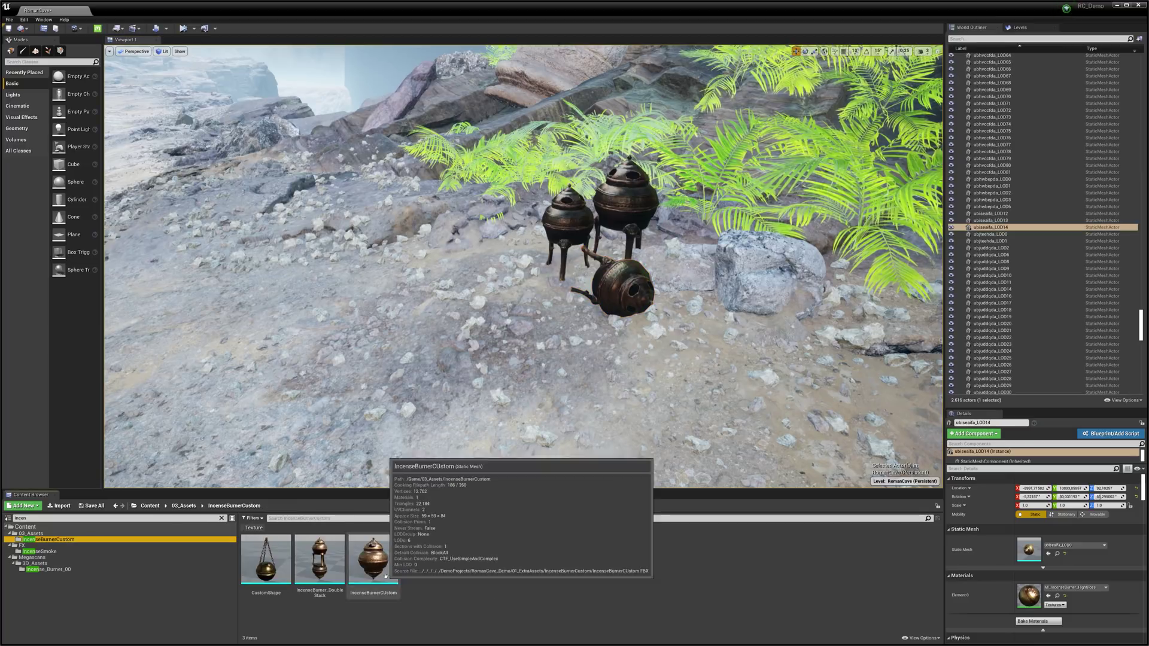
{"action": "left_click_drag", "start_coordinate": [479, 299], "coordinate": [496, 323]}
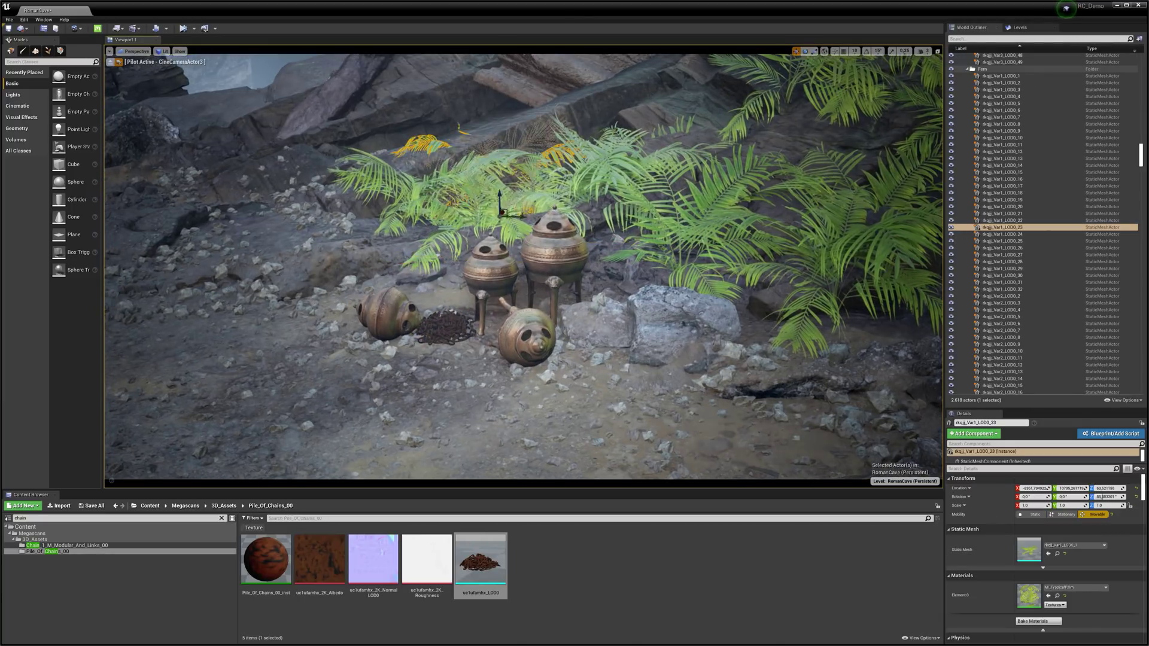
- Adjust the fern behind the burners and place the Icelandic_Rock_Assembly_04 mesh around the burner group
{"action": "left_click", "coordinate": [513, 220]}
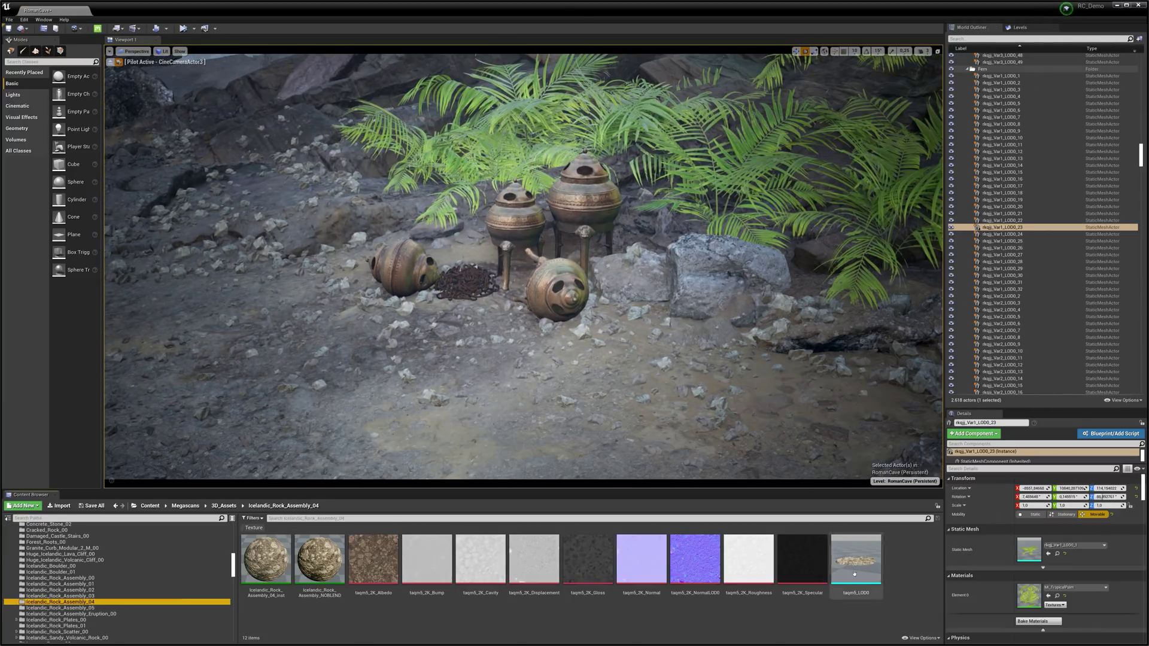
{"action": "left_click_drag", "start_coordinate": [856, 559], "coordinate": [450, 247]}
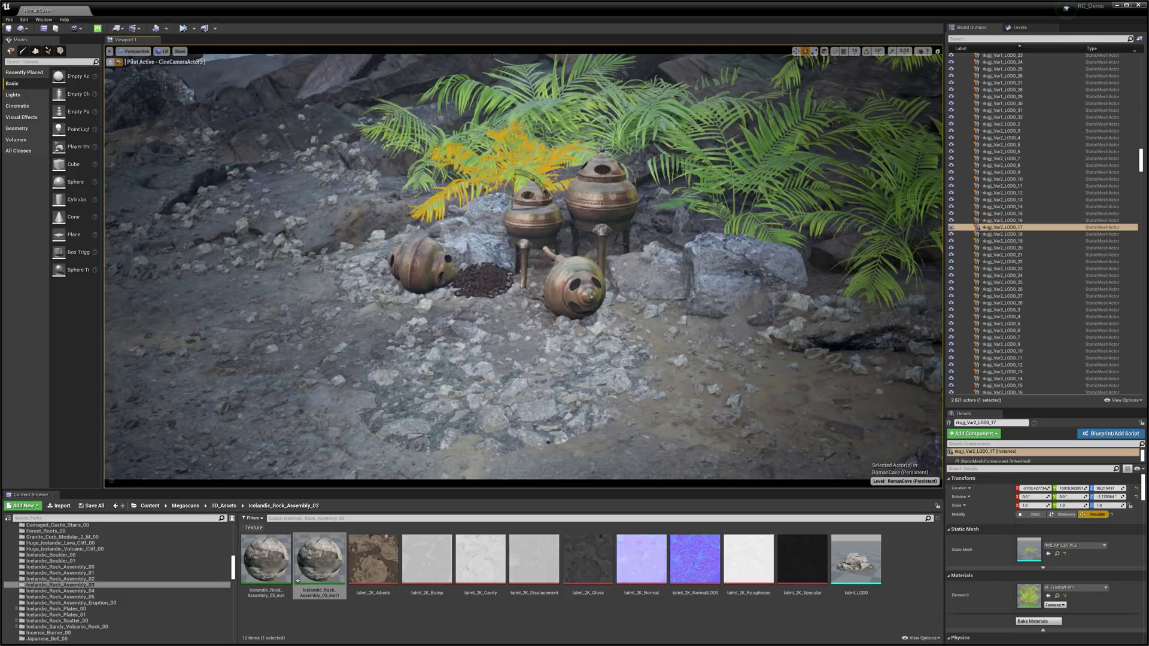
{"action": "left_click", "coordinate": [470, 227]}
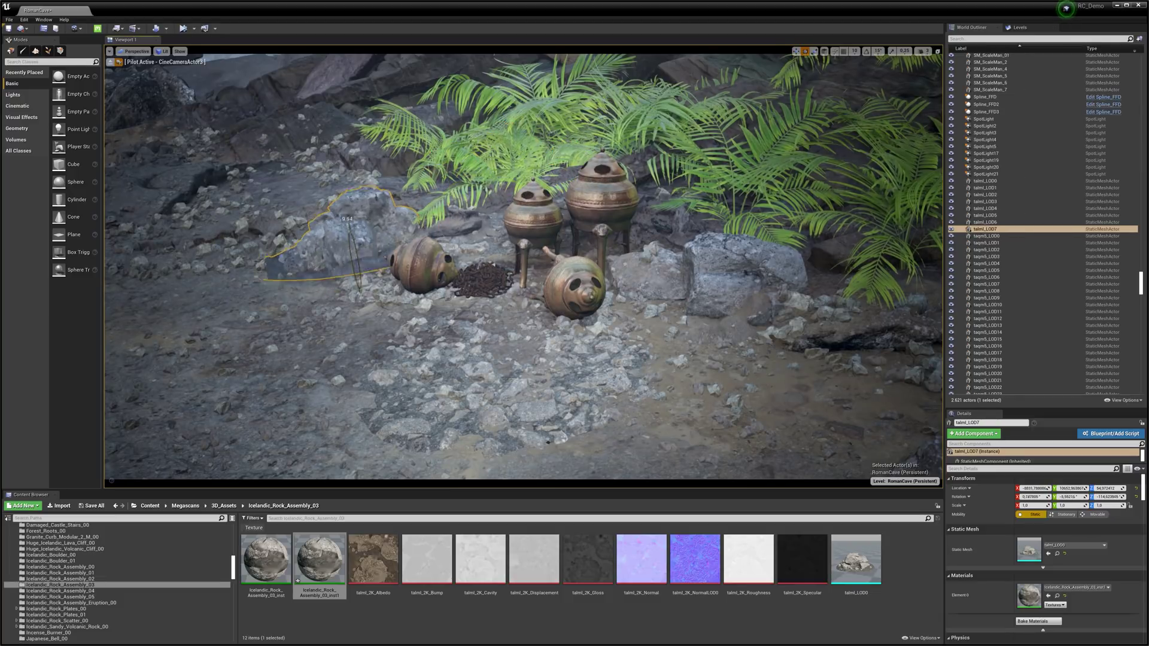
- Place a large rock mesh from the Megascans 3D_Assets folders on the ground beside the fallen incense burner
{"action": "scroll", "coordinate": [72, 595], "scroll_direction": "down", "scroll_amount": 2}
{"action": "left_click", "coordinate": [71, 595]}
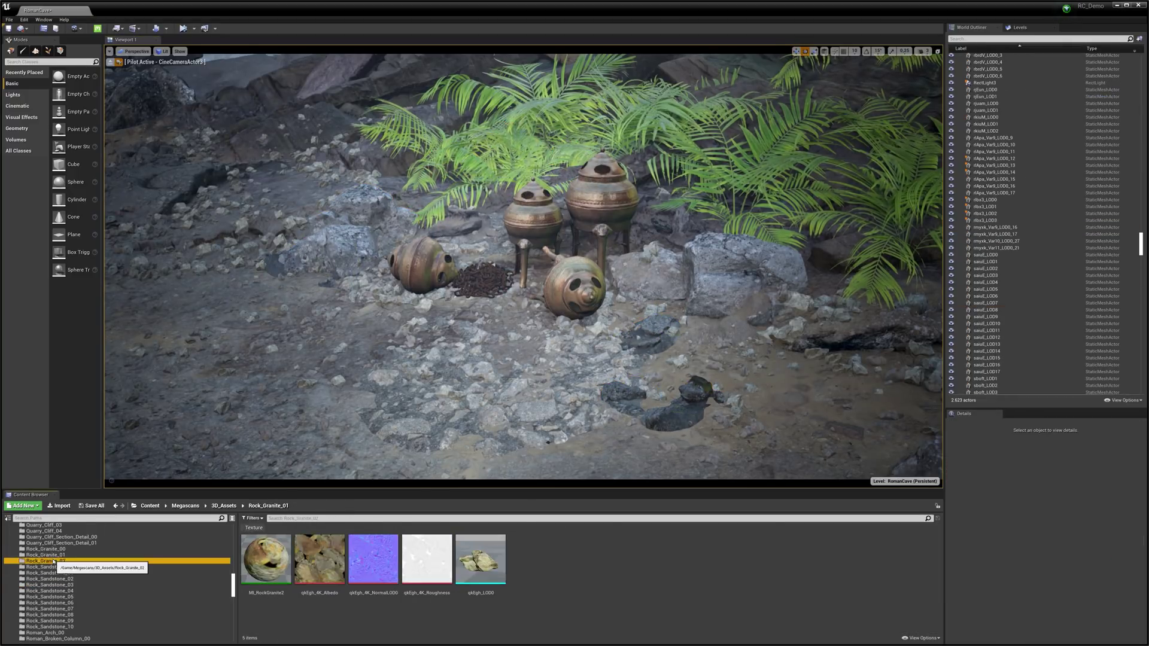
{"action": "left_click_drag", "start_coordinate": [534, 560], "coordinate": [220, 319]}
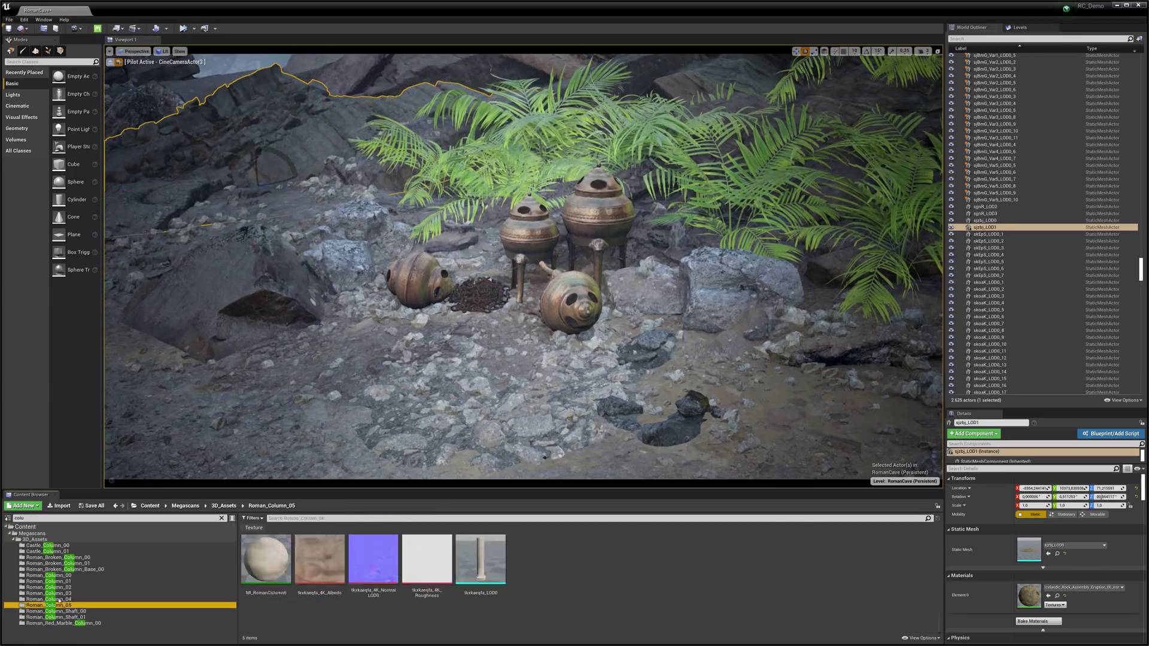
- Add the Roman_Column_04 mesh and position its base beside the burner group, on the side away from the large rock
{"action": "left_click", "coordinate": [49, 598]}
{"action": "left_click_drag", "start_coordinate": [500, 592], "coordinate": [303, 206]}
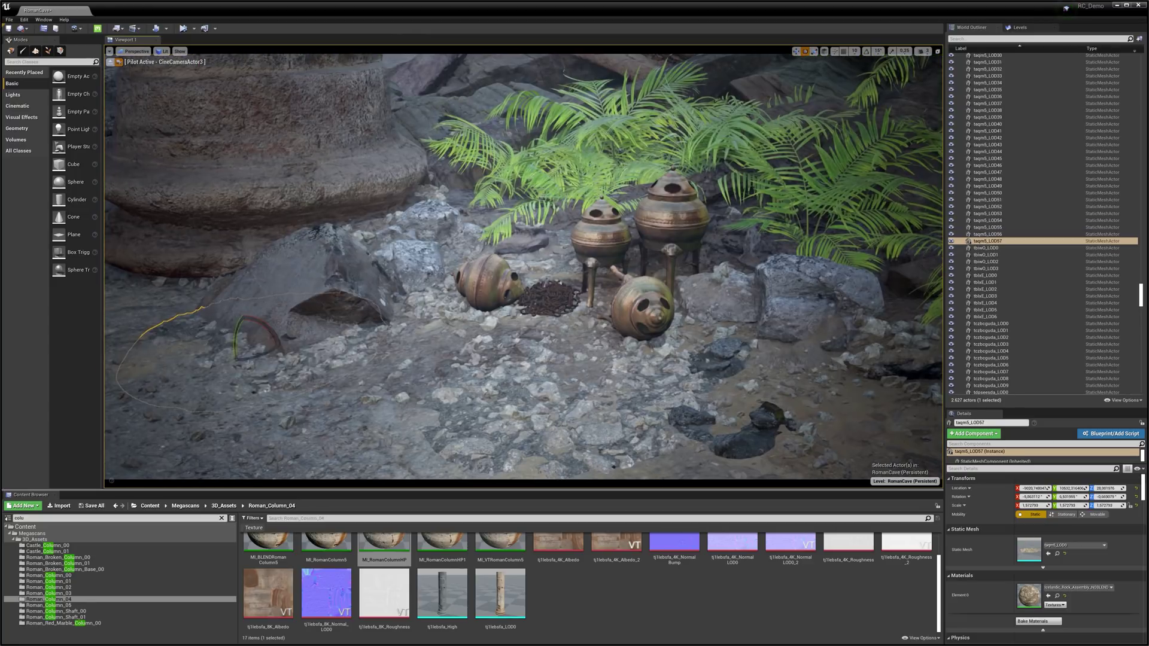
{"action": "key", "text": "ctrl+z"}
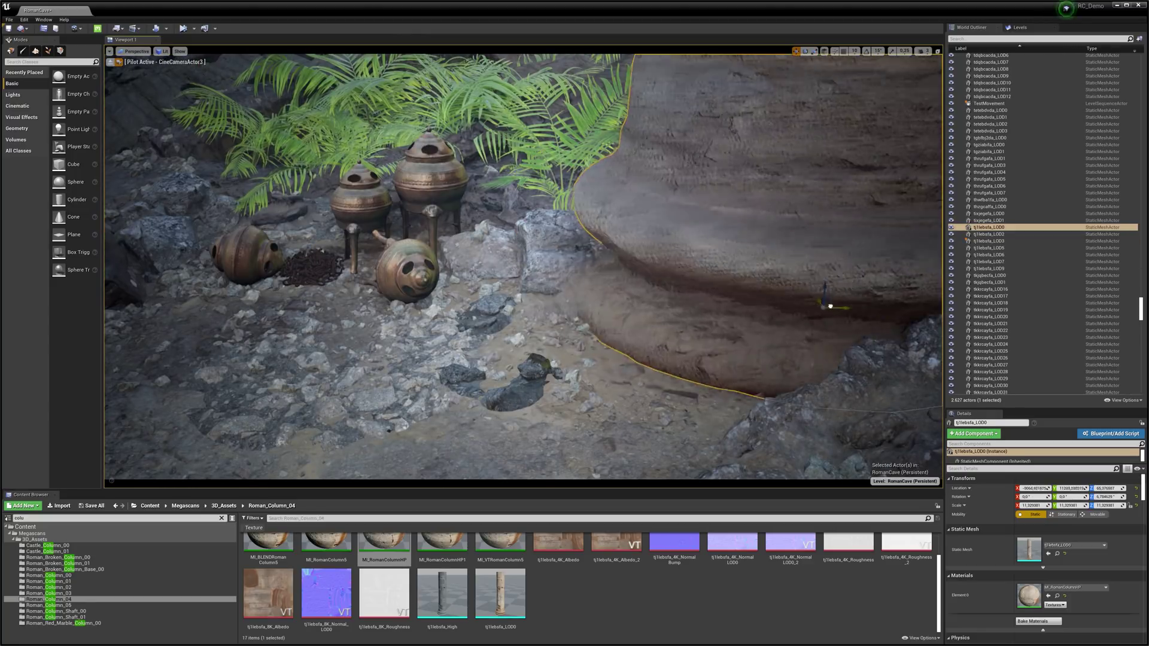
{"action": "key", "text": "ctrl+y"}
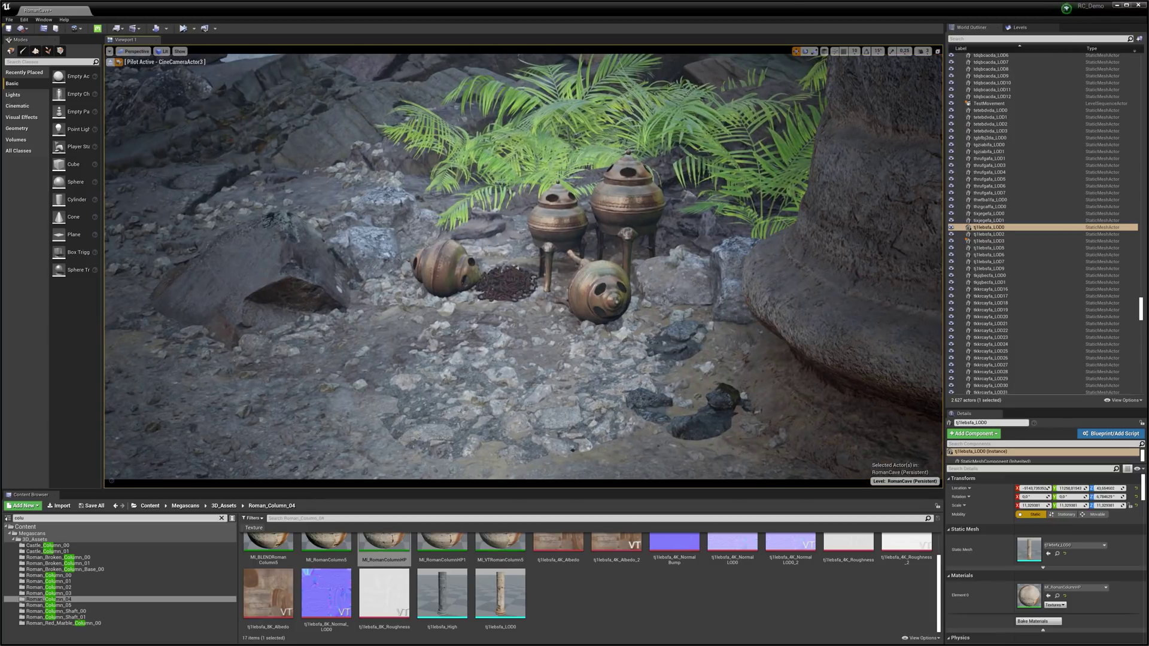
- Add more rock assembly pieces around the column base and another fern behind the burners
{"action": "key", "text": "ctrl+y"}
{"action": "key", "text": "ctrl+y"}
{"action": "key", "text": "ctrl+y"}
{"action": "key", "text": "ctrl+y"}
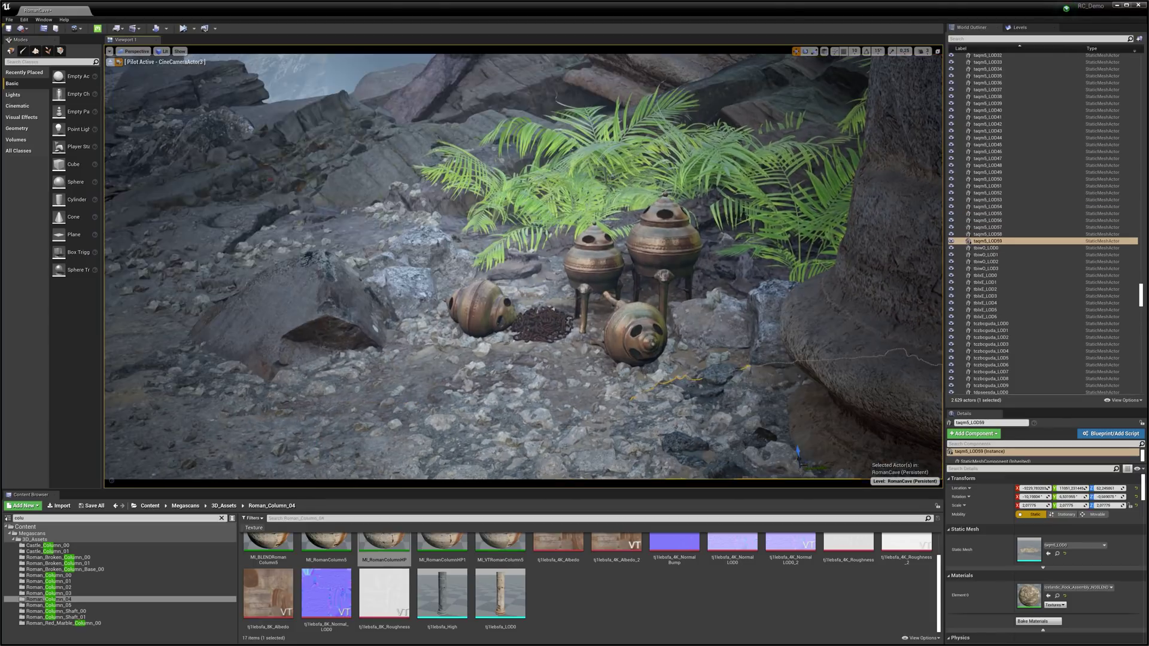
{"action": "key", "text": "ctrl+y"}
{"action": "key", "text": "ctrl+y"}
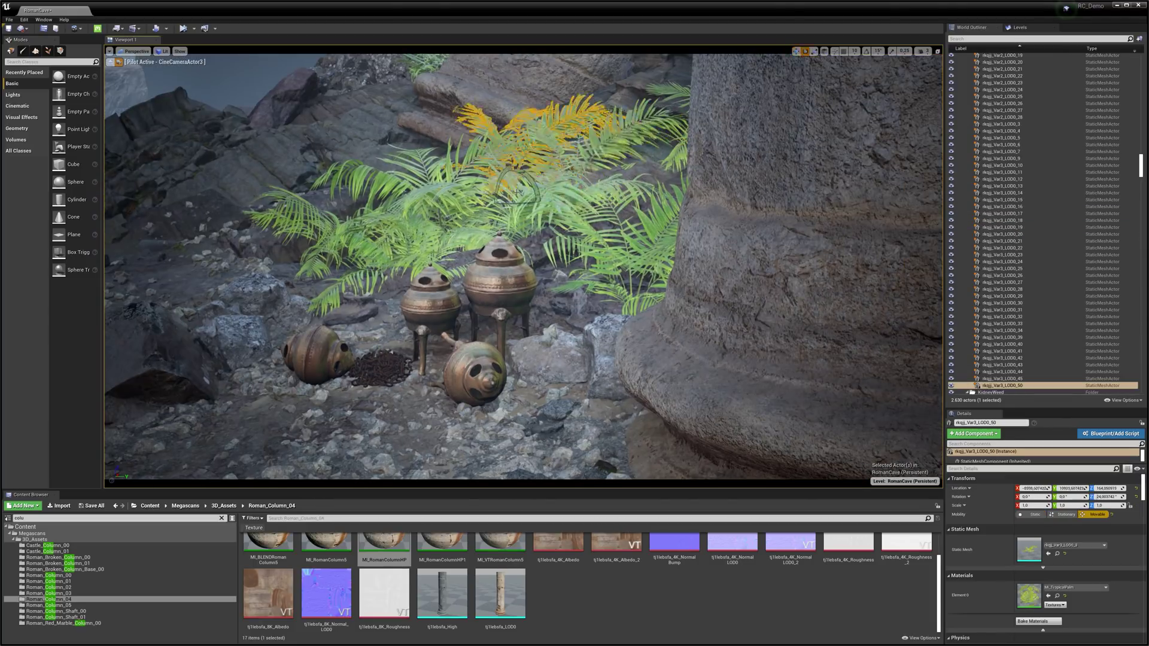
- Apply the Icelandic_Rock_Assembly_04_inst and Icelandic_Rock_Assembly_03_inst materials to the matching rock assemblies around the burners and column
{"action": "left_click_drag", "start_coordinate": [265, 562], "coordinate": [720, 403]}
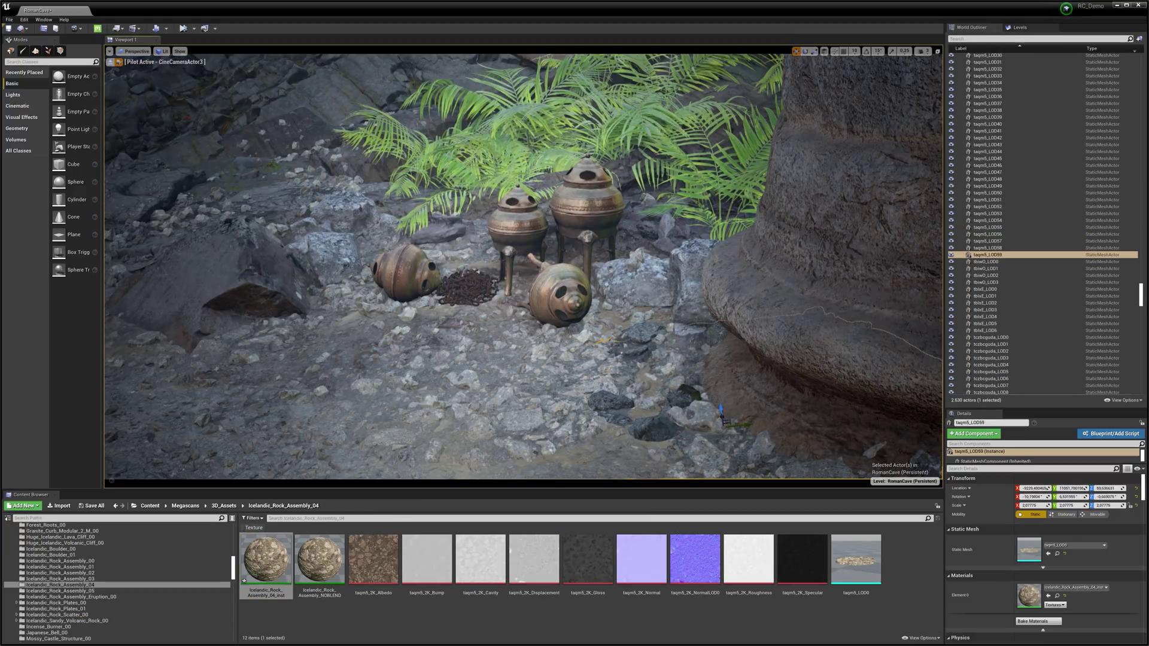
{"action": "left_click", "coordinate": [266, 273]}
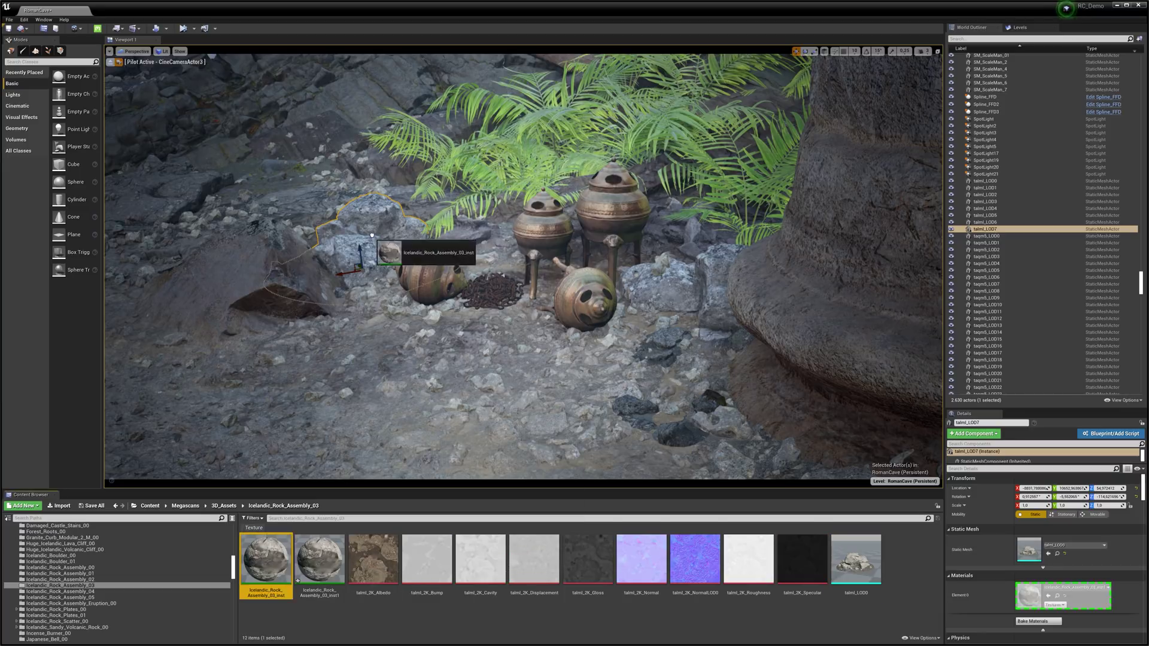
{"action": "left_click", "coordinate": [668, 341]}
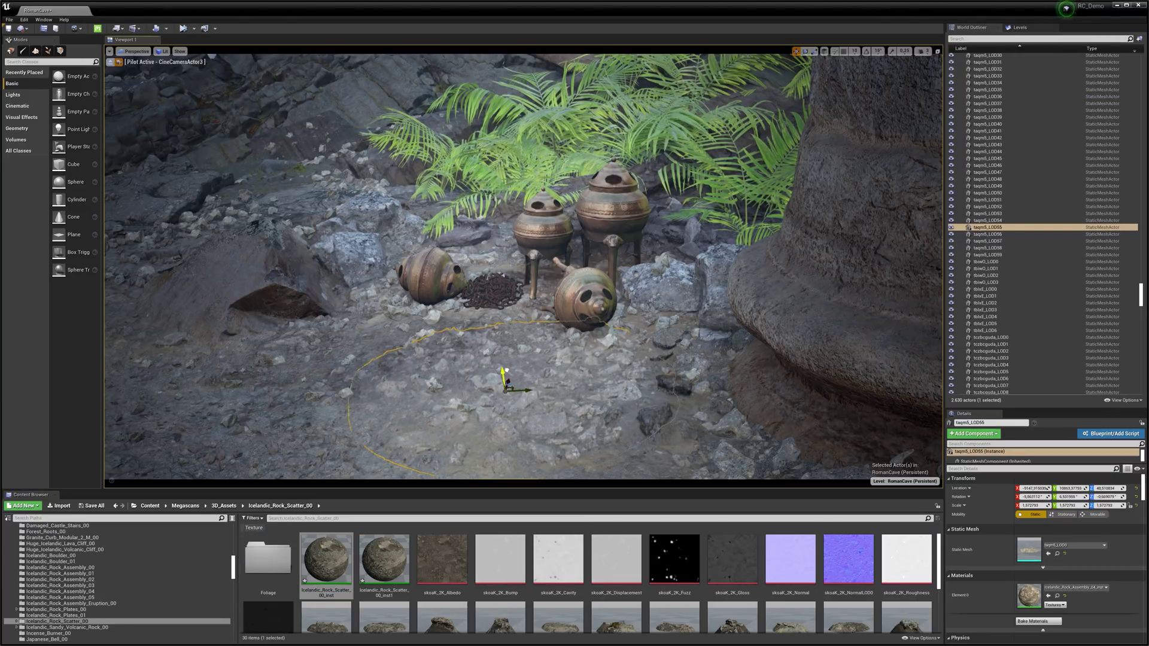
{"action": "left_click", "coordinate": [724, 305]}
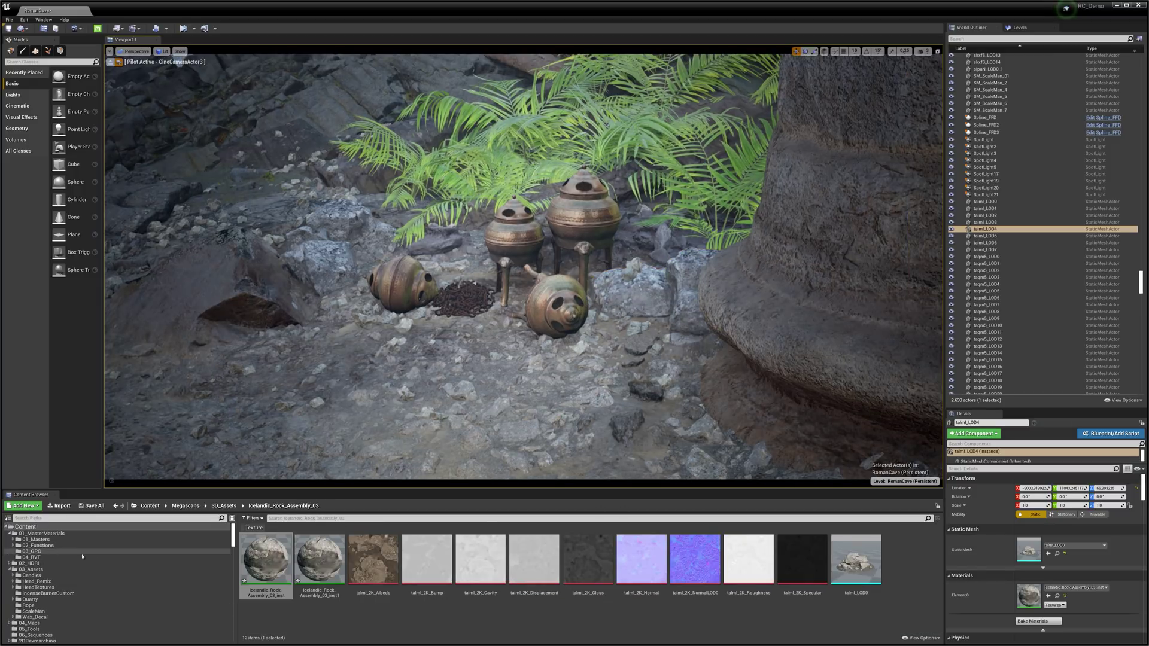
- Enable ray traced shadows and ray tracing reflections on DirectionalLightMoon
{"action": "scroll", "coordinate": [1002, 251], "scroll_direction": "up", "scroll_amount": 15}
{"action": "left_click", "coordinate": [1003, 290]}
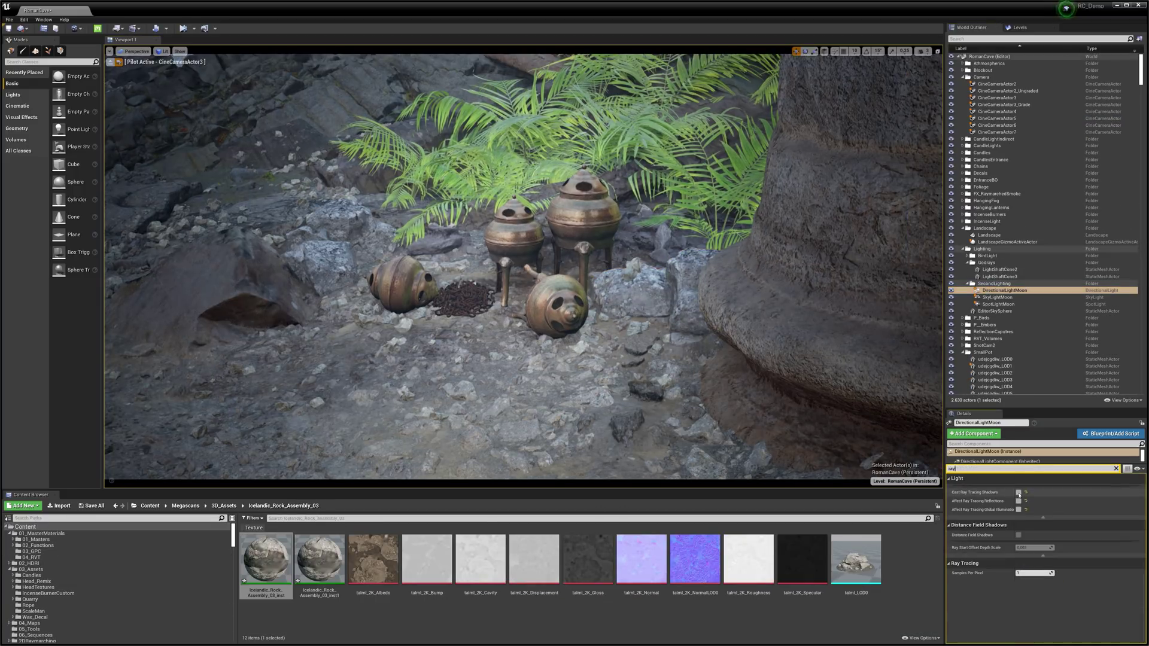
{"action": "type", "text": "ray"}
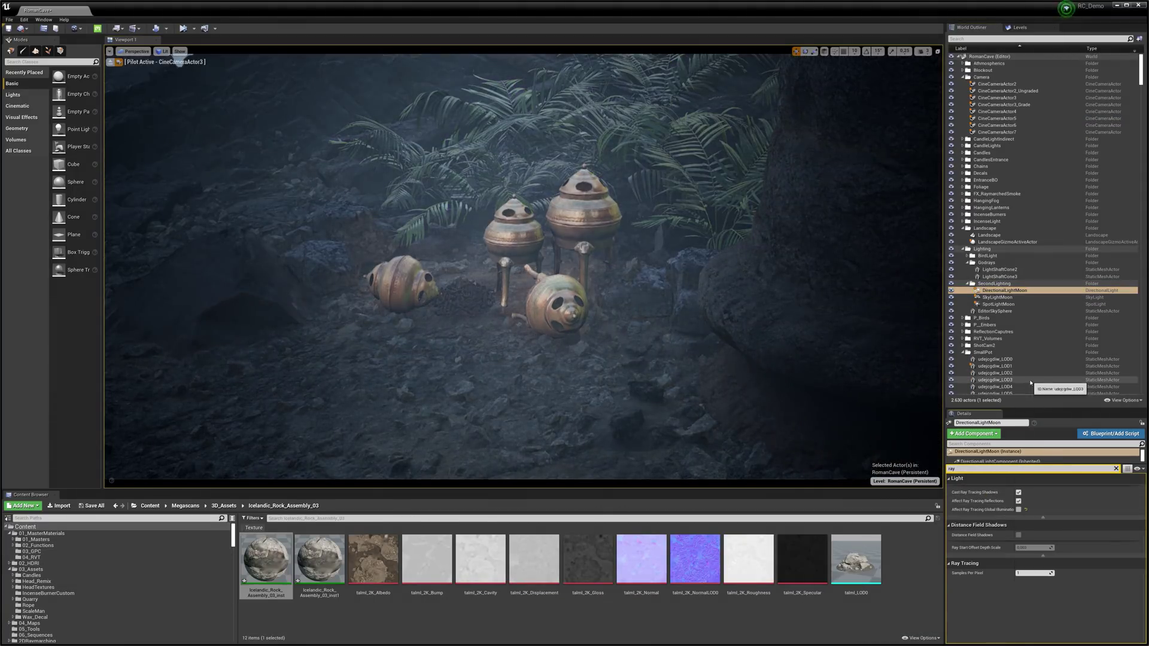
- Adjust the ray tracing reflections' max roughness on CineCameraActor3 and filter its settings for ambient options
{"action": "left_click", "coordinate": [997, 97]}
{"action": "left_click", "coordinate": [1029, 593]}
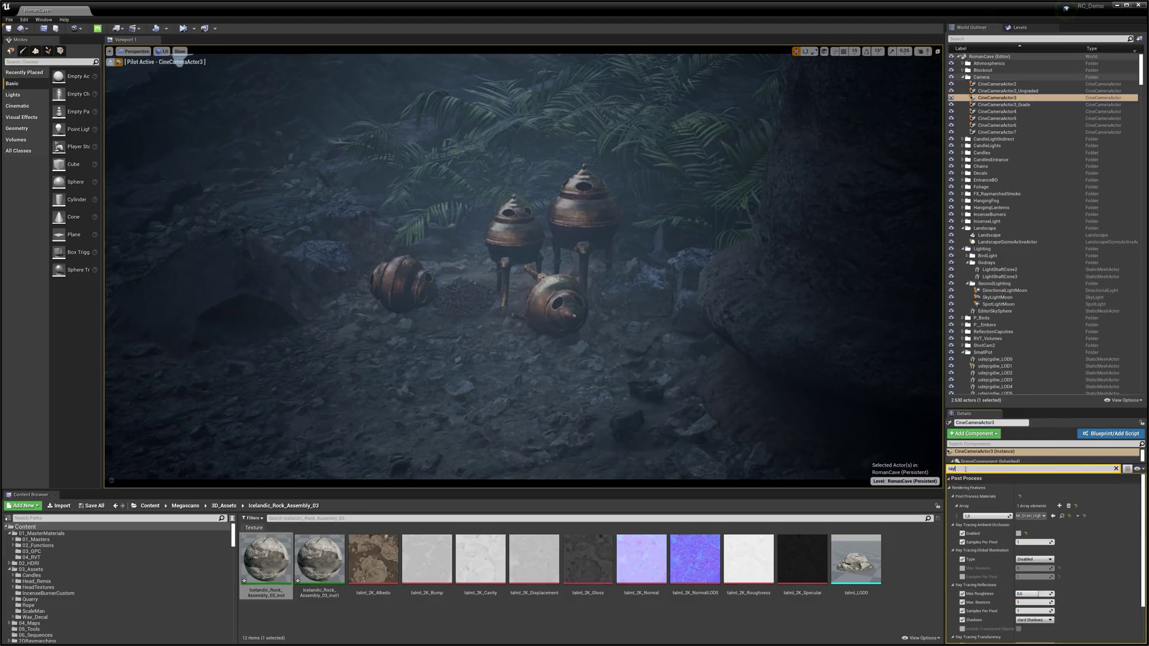
{"action": "type", "text": "ambient"}
{"action": "scroll", "coordinate": [985, 469], "scroll_direction": "down", "scroll_amount": 2}
- Place a point light at the smaller standing burner and set its source radius to 5
{"action": "left_click", "coordinate": [13, 95]}
{"action": "left_click_drag", "start_coordinate": [75, 94], "coordinate": [510, 207]}
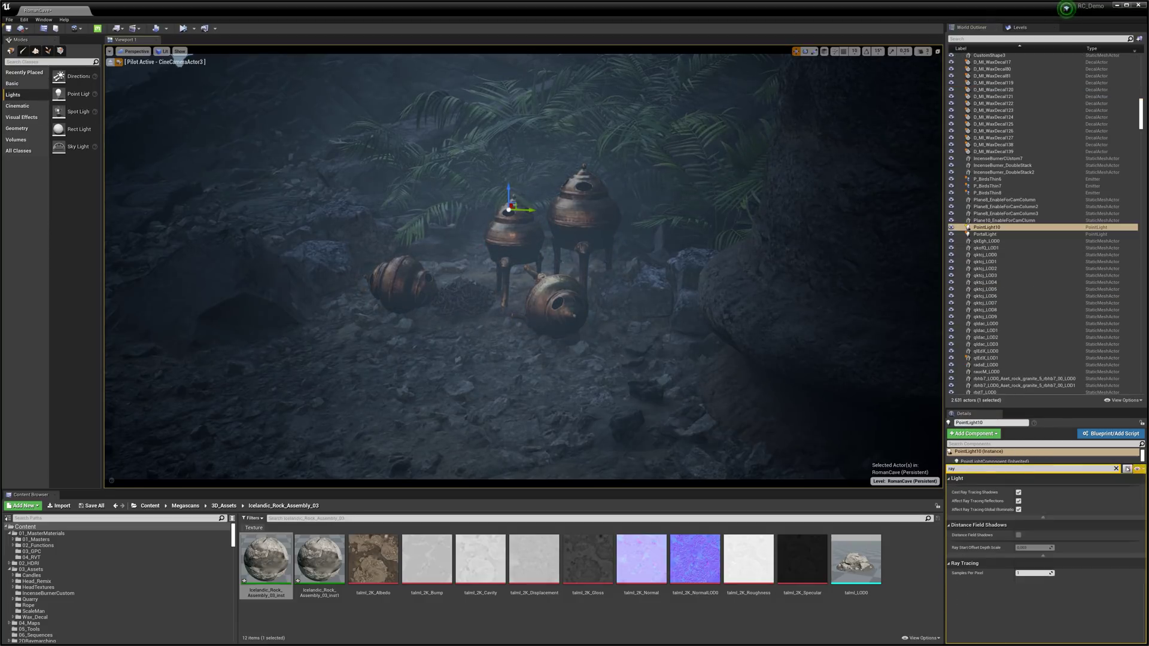
{"action": "scroll", "coordinate": [1022, 616], "scroll_direction": "down", "scroll_amount": 1}
{"action": "left_click", "coordinate": [1033, 566]}
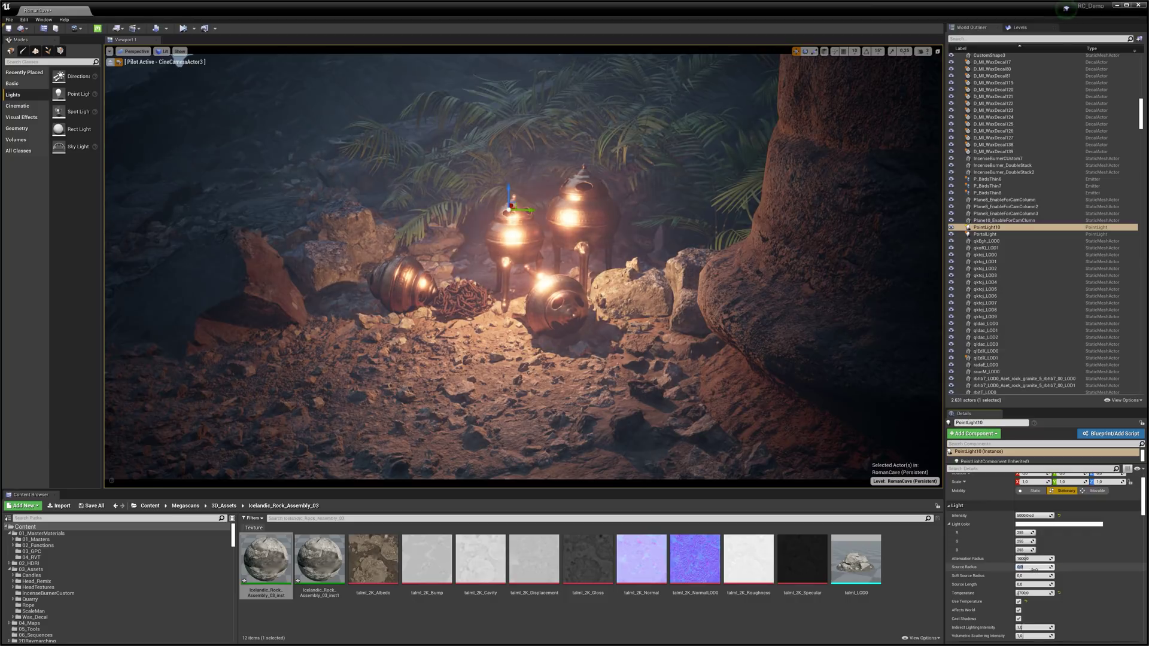
{"action": "type", "text": "5"}
{"action": "key", "text": "Return"}
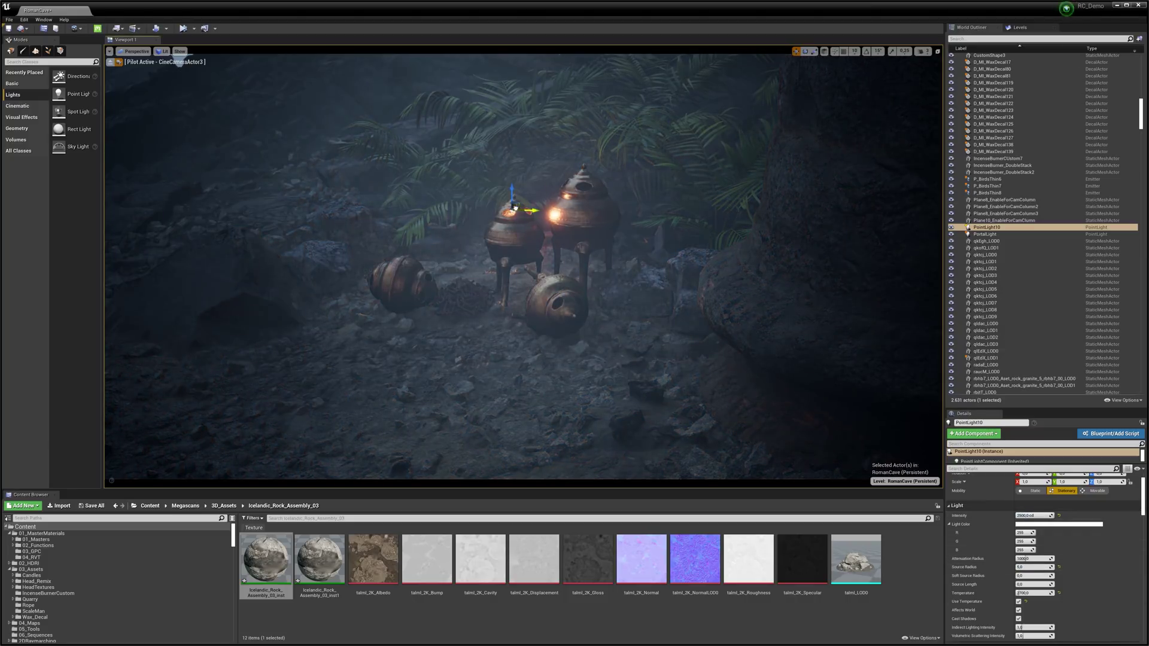
- Duplicate the point light to the taller burner and set its attenuation radius to 500 and intensity to 8000
{"action": "left_click_drag", "start_coordinate": [521, 199], "coordinate": [597, 186], "text": "alt"}
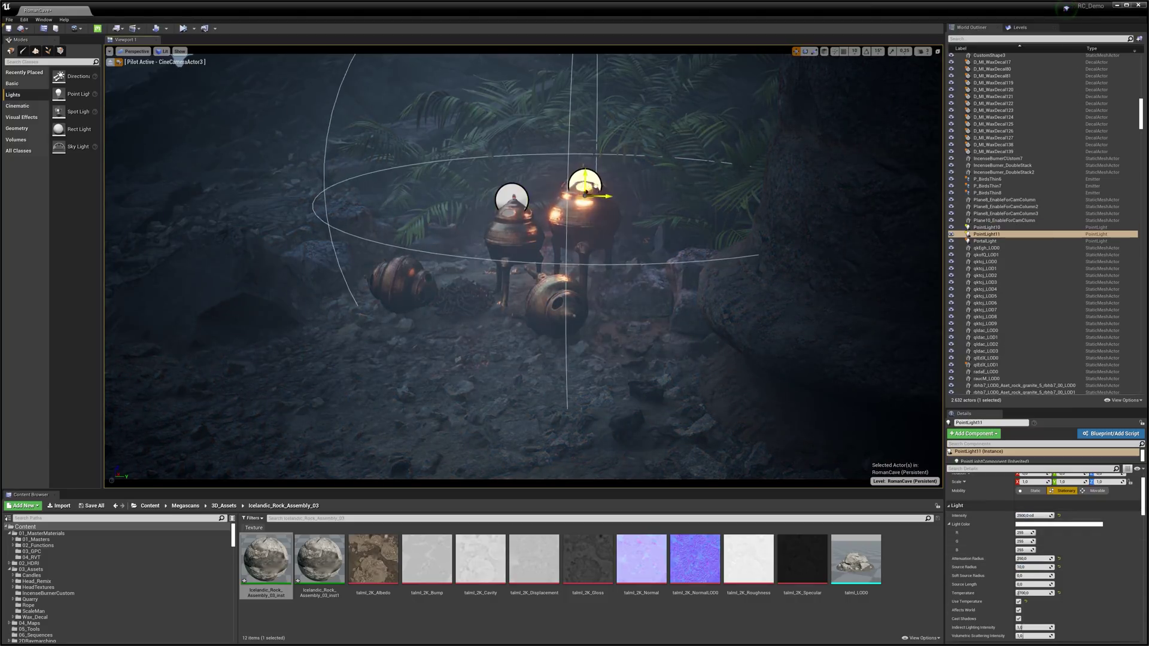
{"action": "left_click", "coordinate": [1033, 558]}
{"action": "type", "text": "500"}
{"action": "key", "text": "Return"}
{"action": "left_click", "coordinate": [1033, 515]}
{"action": "type", "text": "8000"}
{"action": "key", "text": "Return"}
- Rotate the smaller standing burner and duplicate the taller burner's point light to add another glow
{"action": "left_click", "coordinate": [504, 197]}
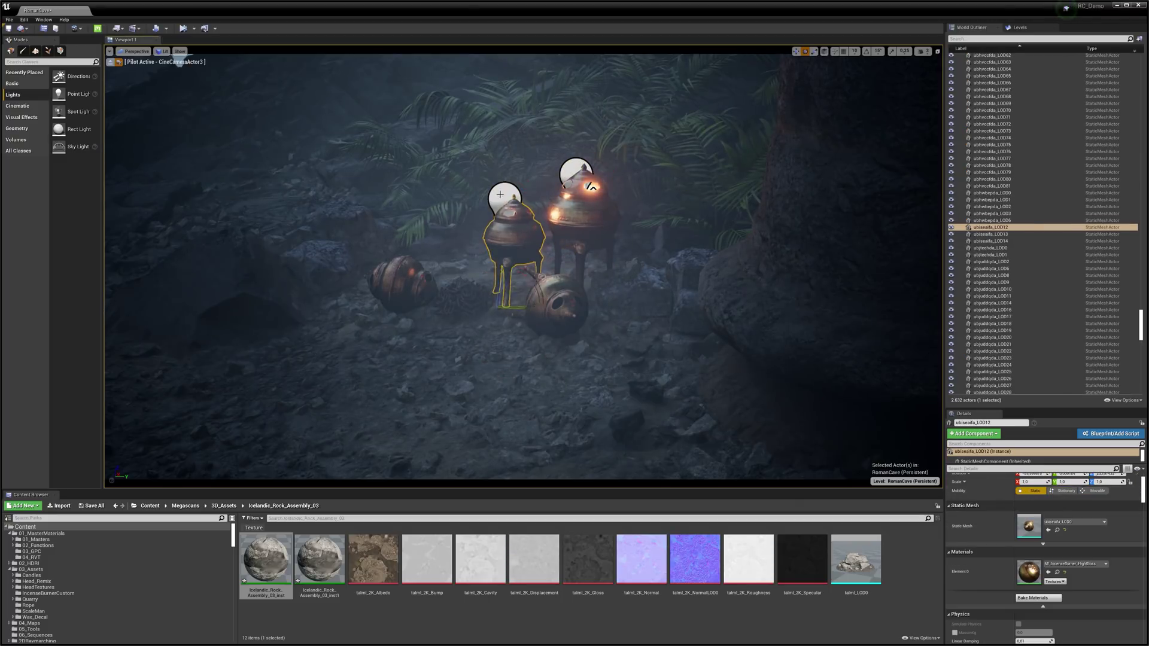
{"action": "left_click", "coordinate": [516, 309]}
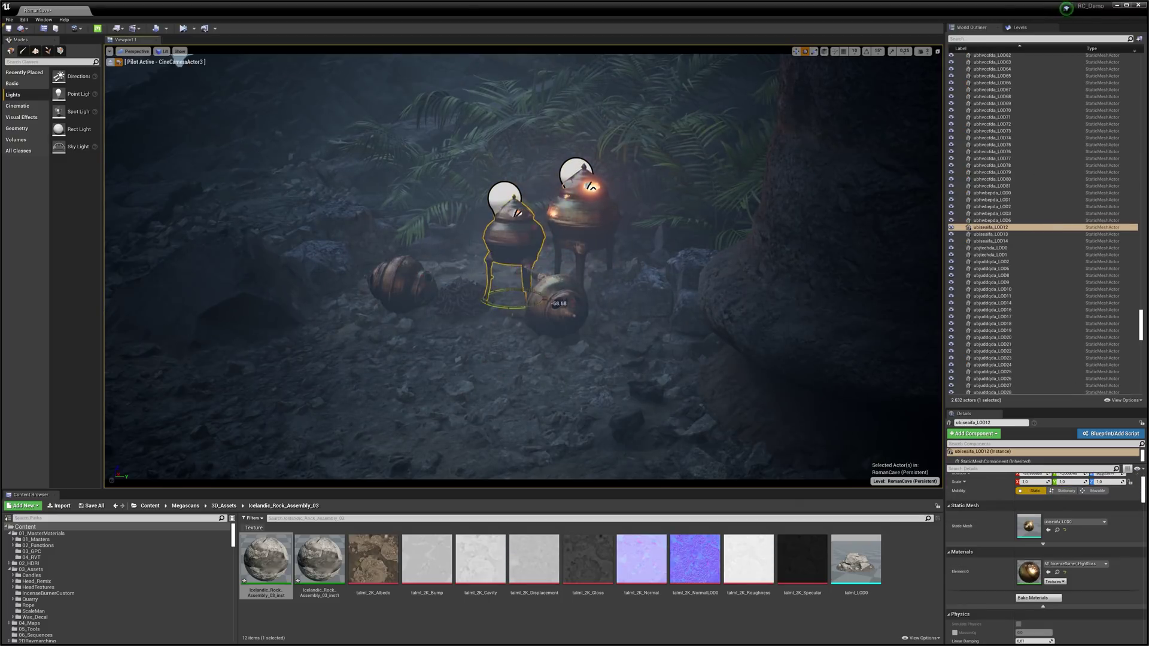
{"action": "left_click", "coordinate": [576, 173]}
{"action": "left_click_drag", "start_coordinate": [593, 192], "coordinate": [521, 146], "text": "alt"}
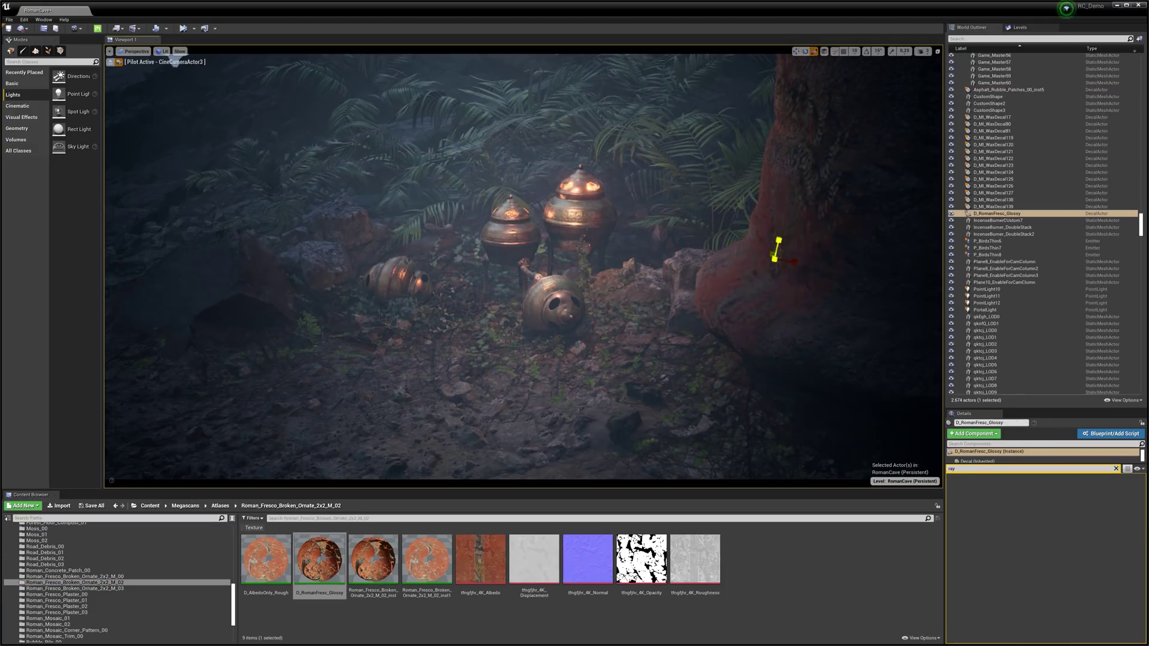
- Assign D_AlbedoOnly_Rough to the column's fresco decal and add the crack decal from the Concrete_Crack_03 folder
{"action": "left_click_drag", "start_coordinate": [265, 560], "coordinate": [1028, 544]}
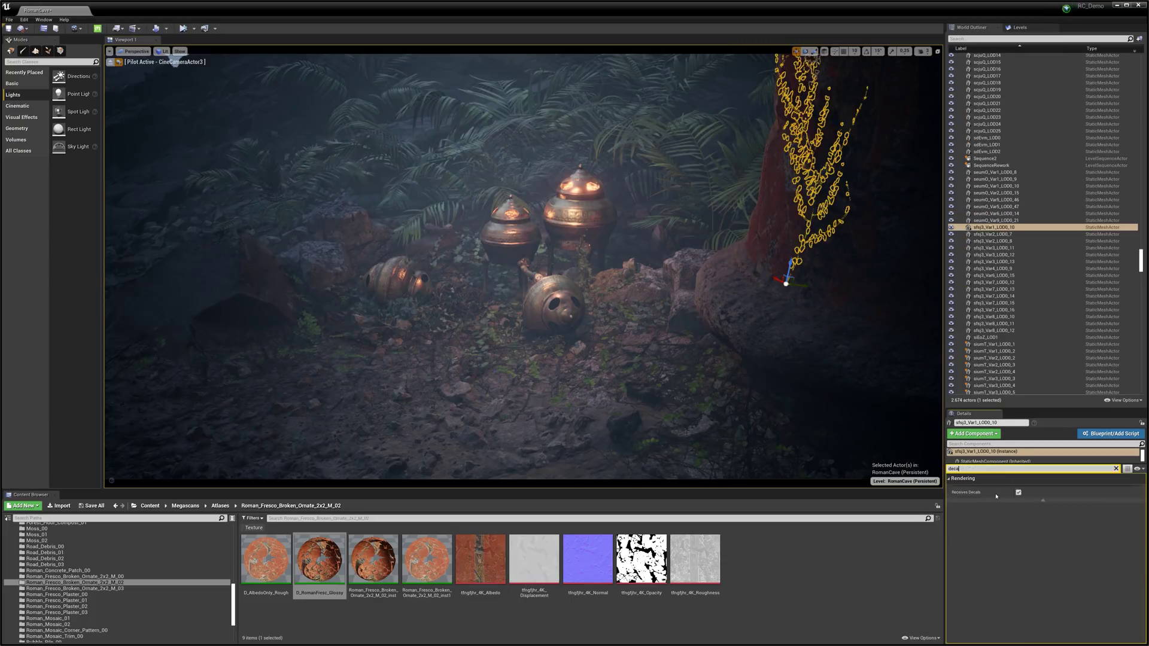
{"action": "left_click", "coordinate": [805, 269]}
{"action": "scroll", "coordinate": [72, 583], "scroll_direction": "up", "scroll_amount": 5}
{"action": "left_click", "coordinate": [48, 540]}
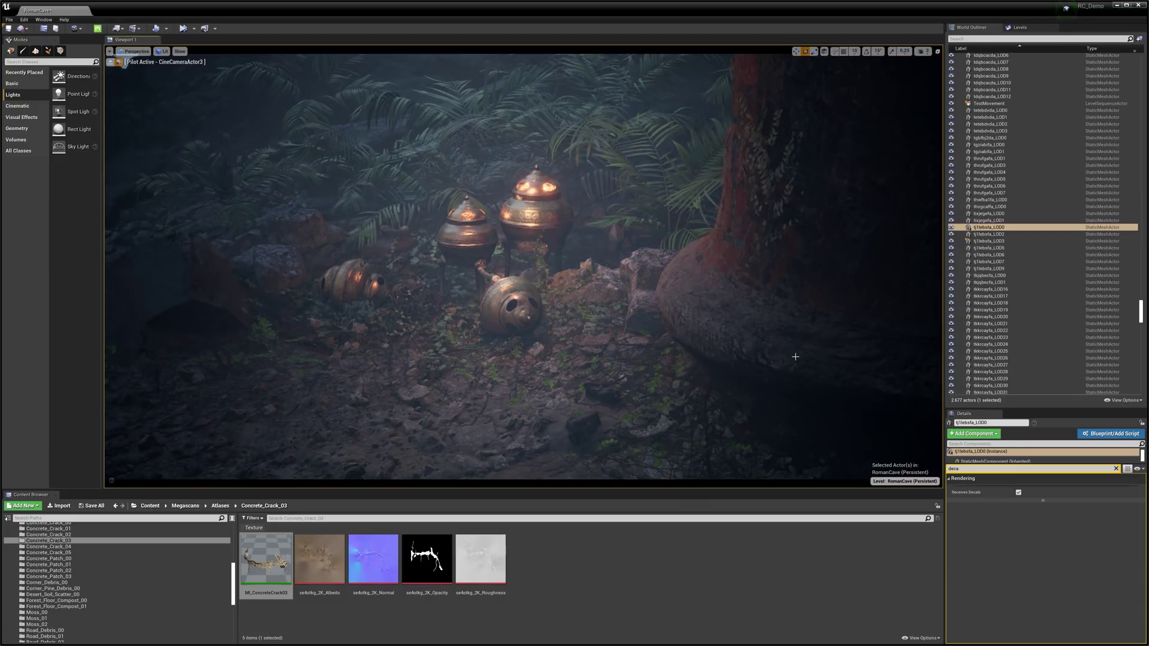
{"action": "left_click", "coordinate": [697, 407]}
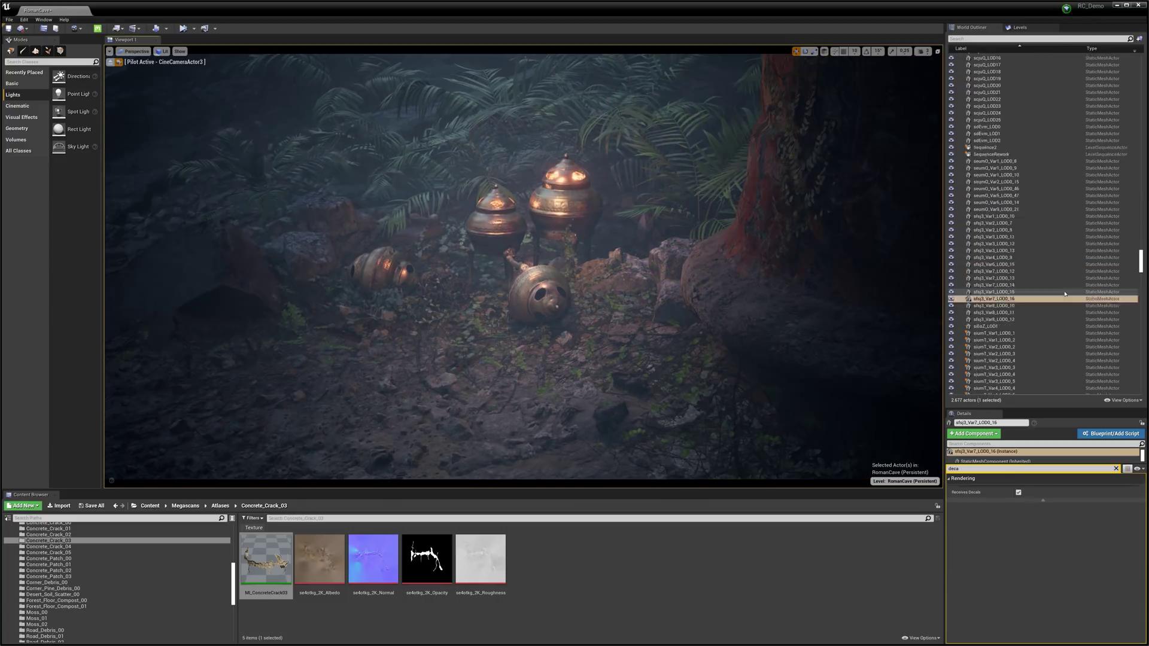
- Enable ray tracing ambient occlusion on CineCameraActor3 and place P_IncenseSmoke_Loop particles at the standing burners
{"action": "scroll", "coordinate": [992, 199], "scroll_direction": "up", "scroll_amount": 10}
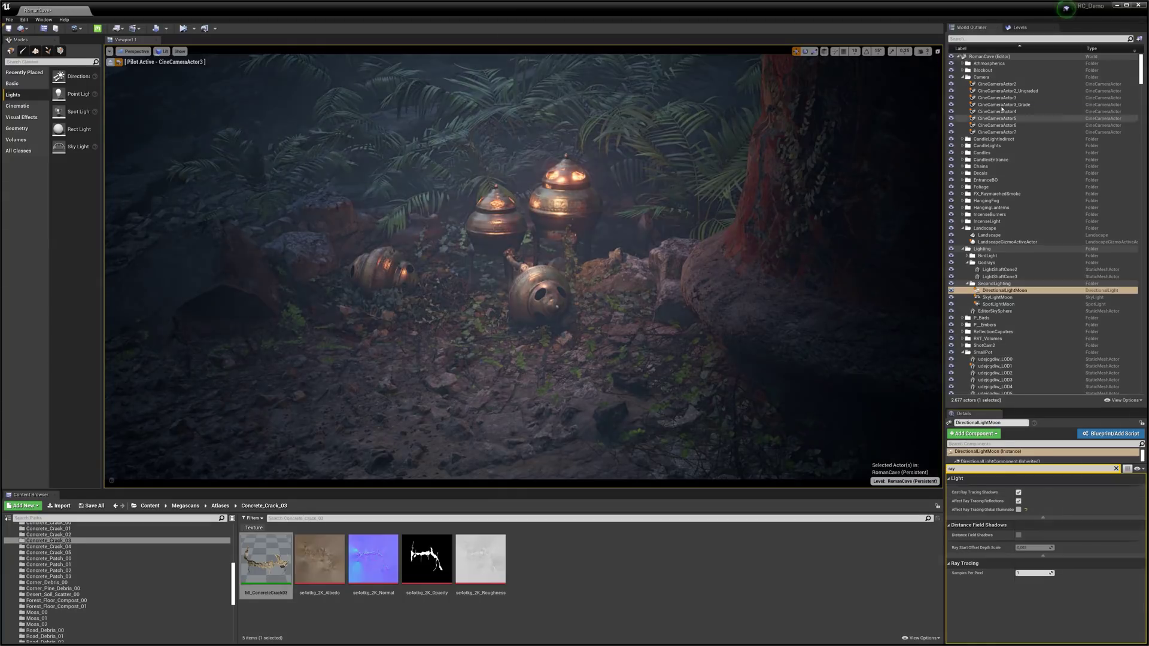
{"action": "left_click", "coordinate": [1006, 99]}
{"action": "left_click", "coordinate": [61, 541]}
{"action": "left_click", "coordinate": [221, 518]}
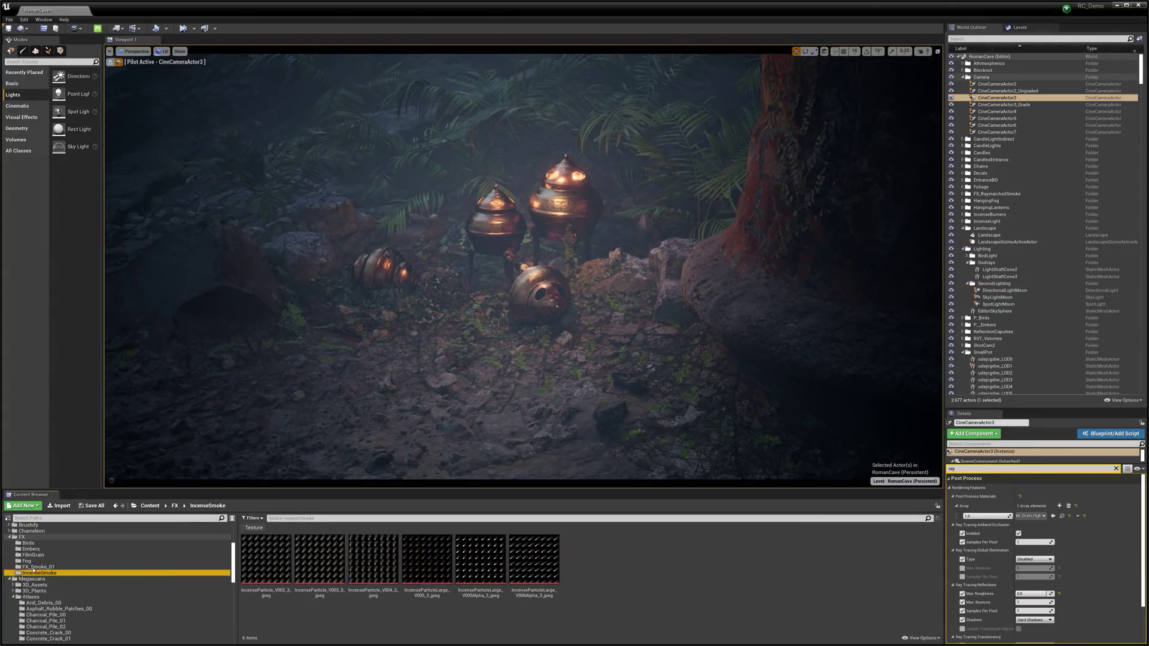
{"action": "left_click", "coordinate": [31, 554]}
{"action": "left_click_drag", "start_coordinate": [317, 590], "coordinate": [500, 206]}
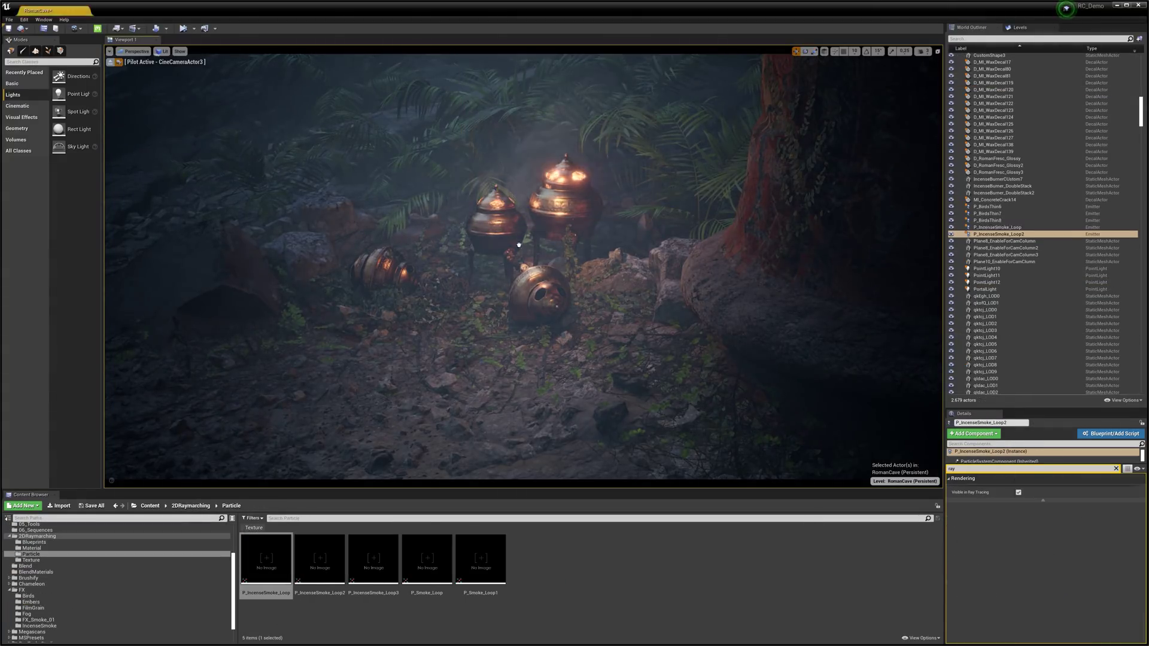
- Turn off ray traced shadows on DirectionalLightMoon and SkyLightMoon to compare the lighting without them
{"action": "key", "text": "ctrl+z"}
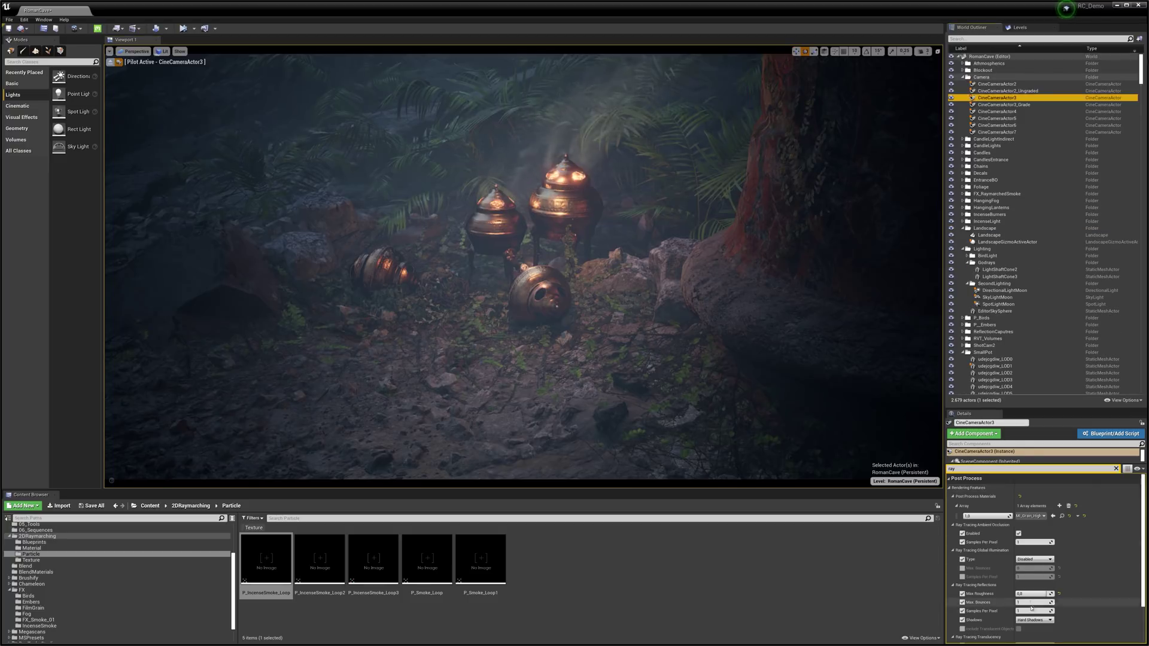
{"action": "key", "text": "ctrl+z"}
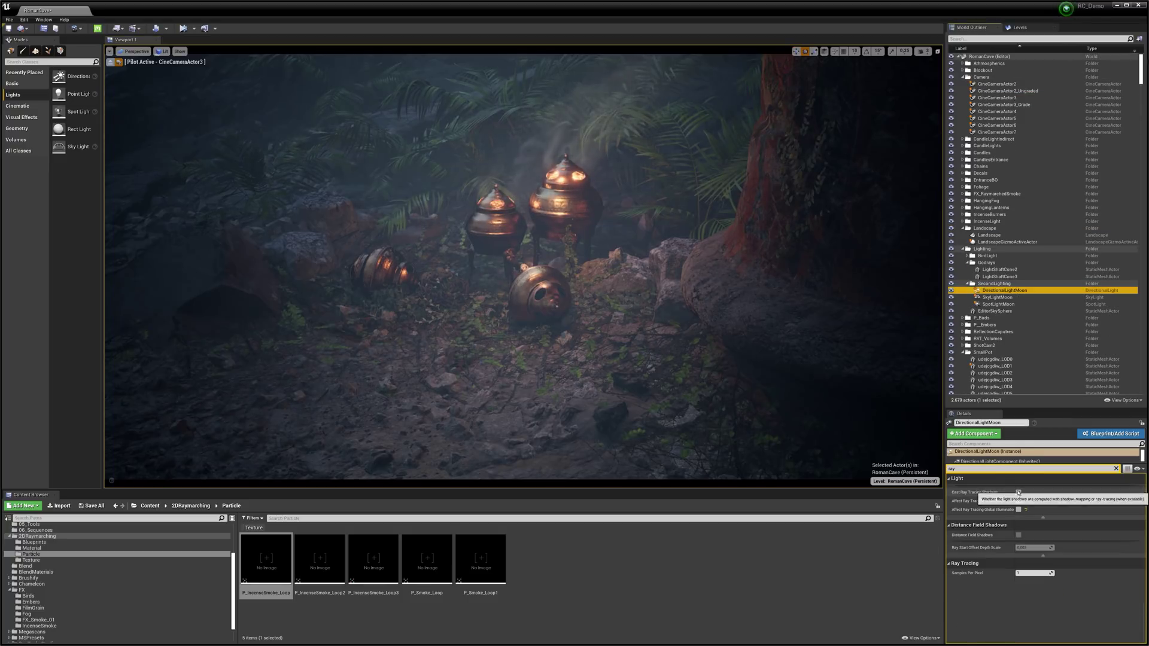
{"action": "left_click", "coordinate": [1018, 492]}
{"action": "left_click", "coordinate": [1002, 298]}
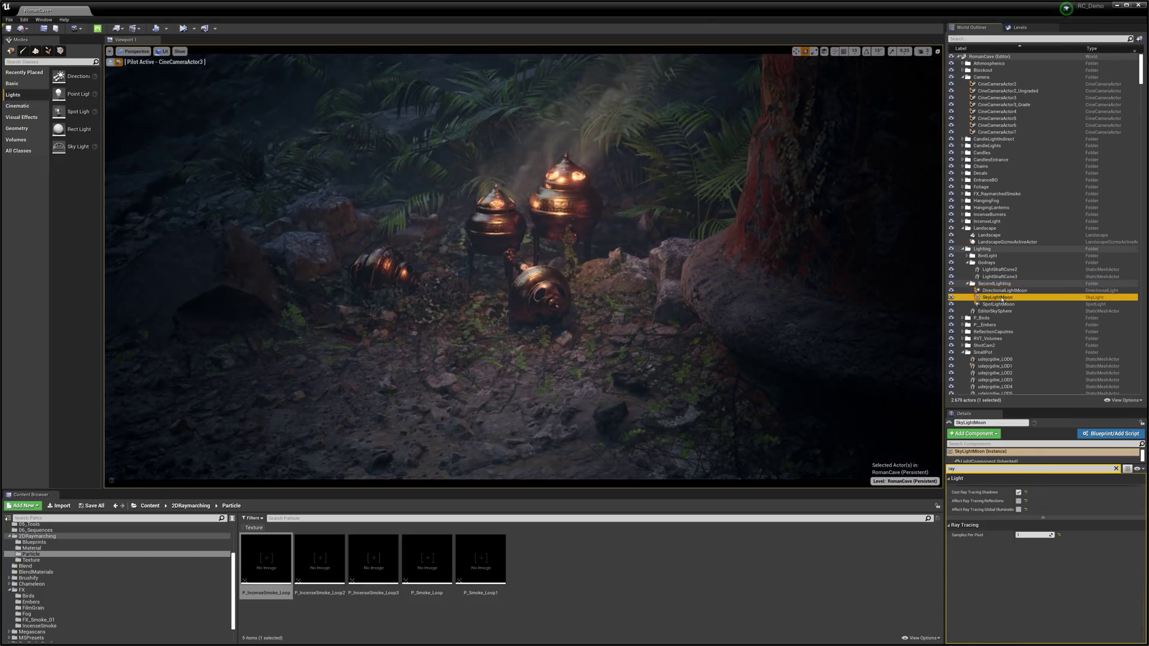
{"action": "left_click", "coordinate": [1019, 491]}
- Examine CineCameraActor3's post process settings for ambient occlusion and global illumination
{"action": "left_click", "coordinate": [996, 98]}
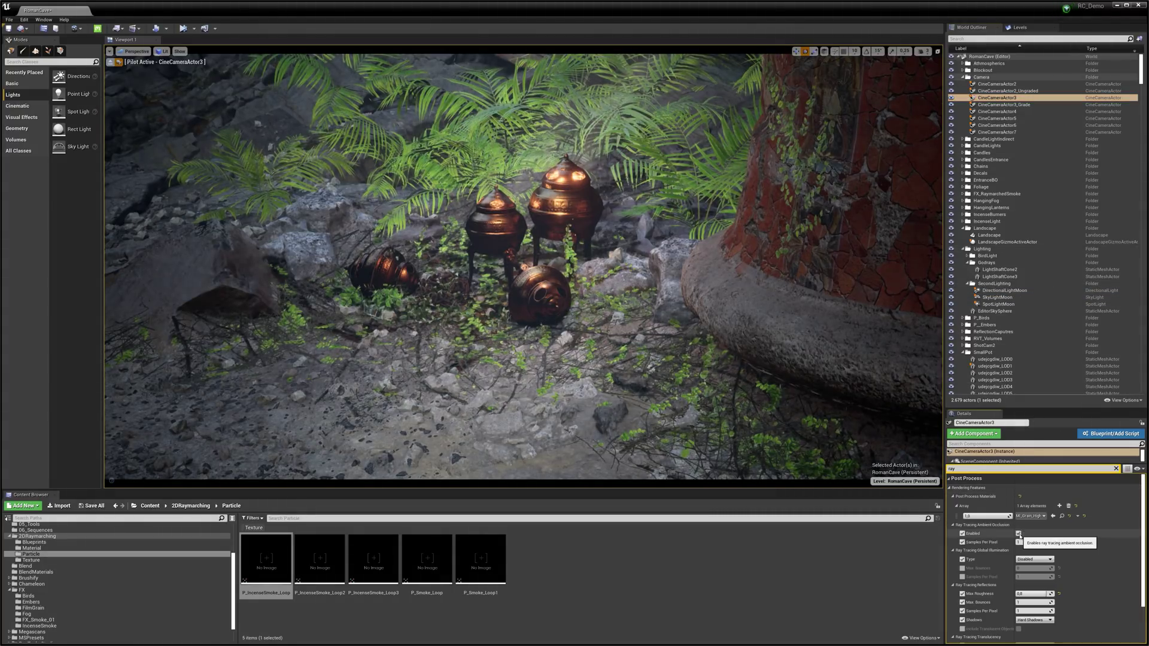
{"action": "double_click", "coordinate": [975, 470]}
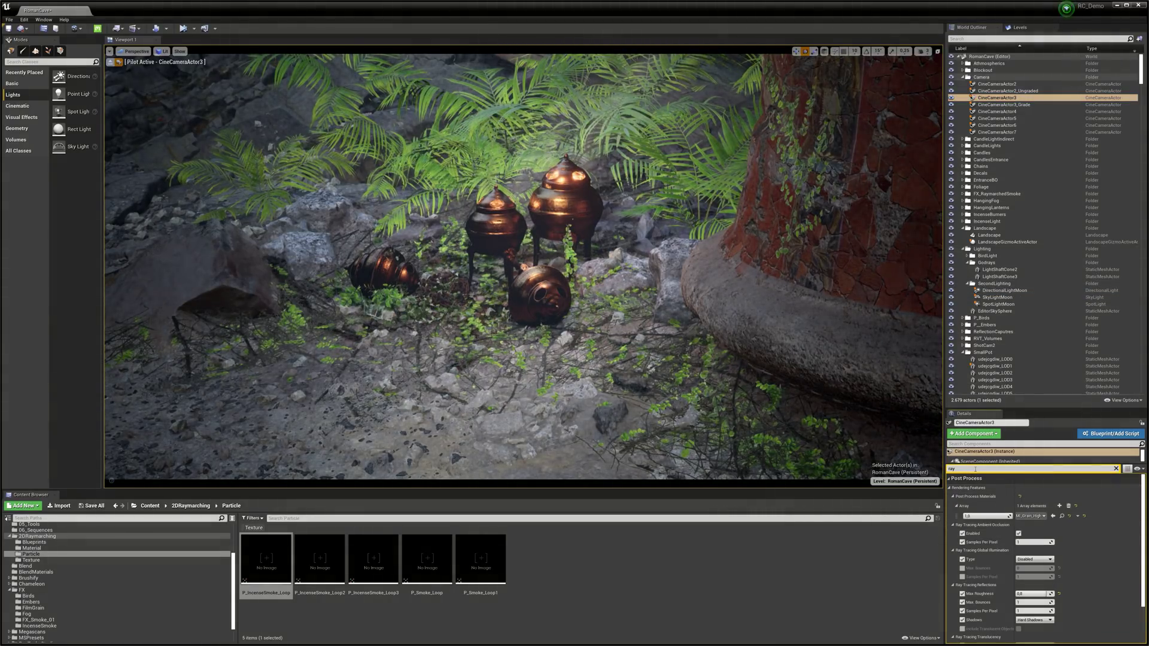
{"action": "type", "text": "ambient"}
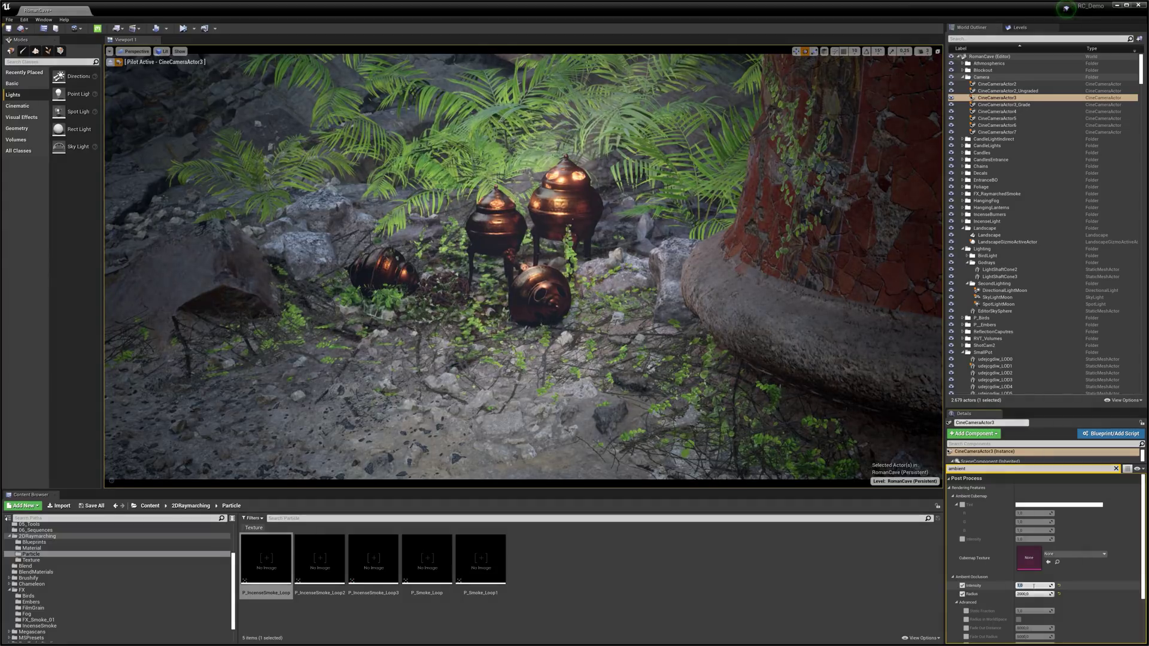
{"action": "double_click", "coordinate": [975, 469]}
{"action": "type", "text": "gi"}
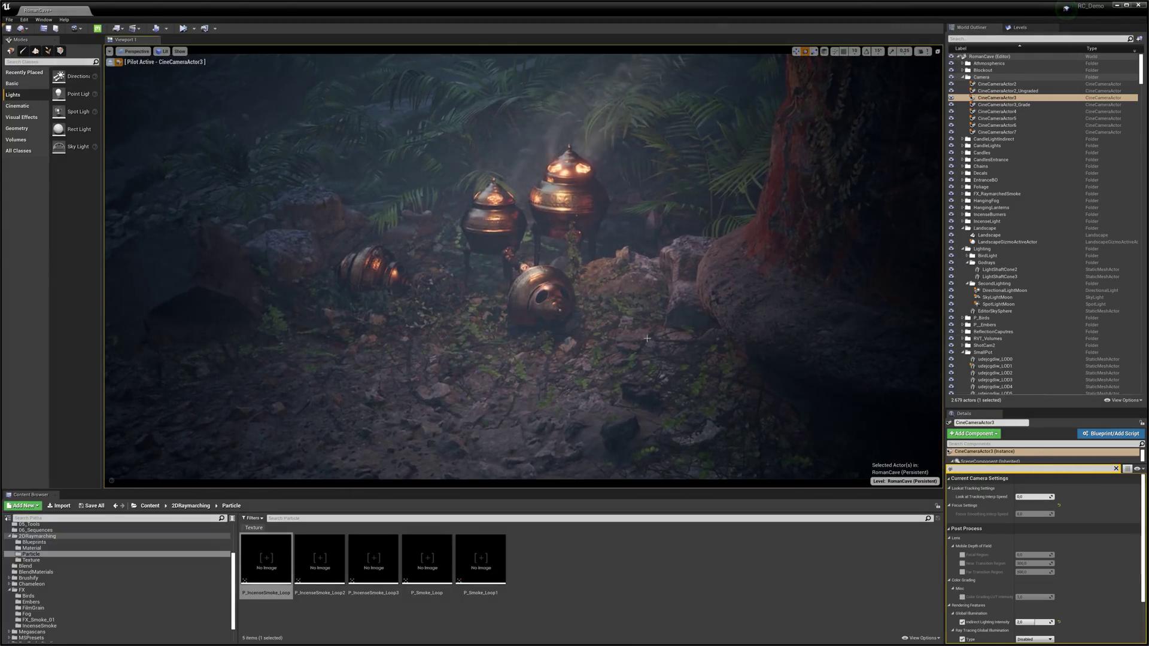
- Select the smaller standing incense burner in the lit burner group
{"action": "left_click", "coordinate": [504, 228]}
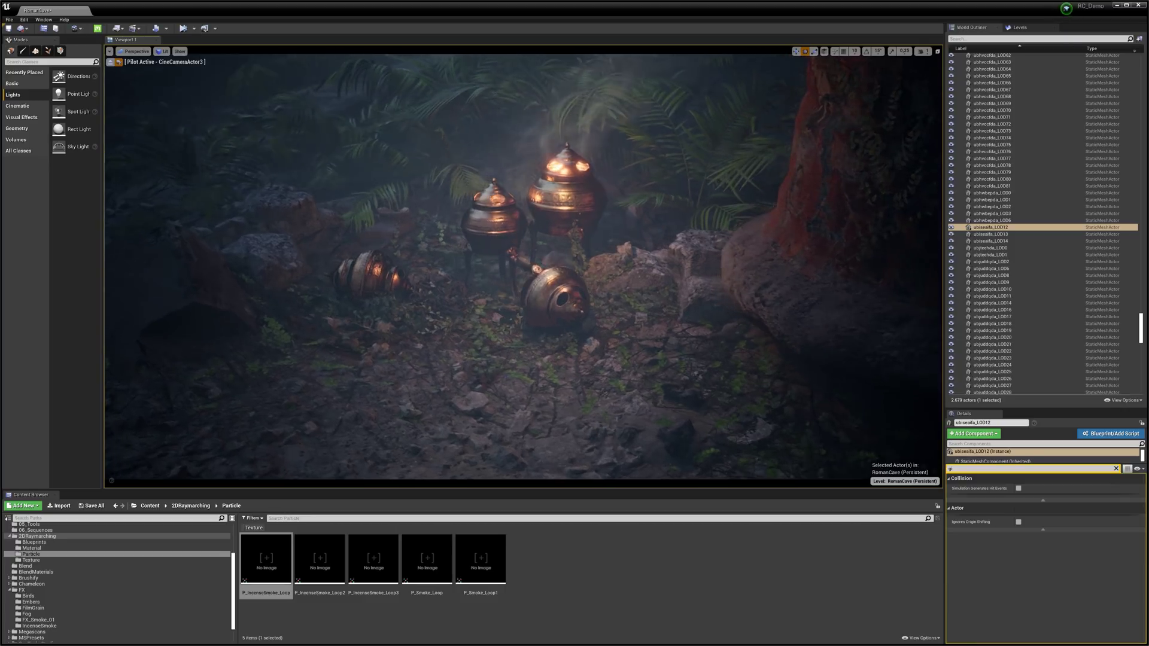